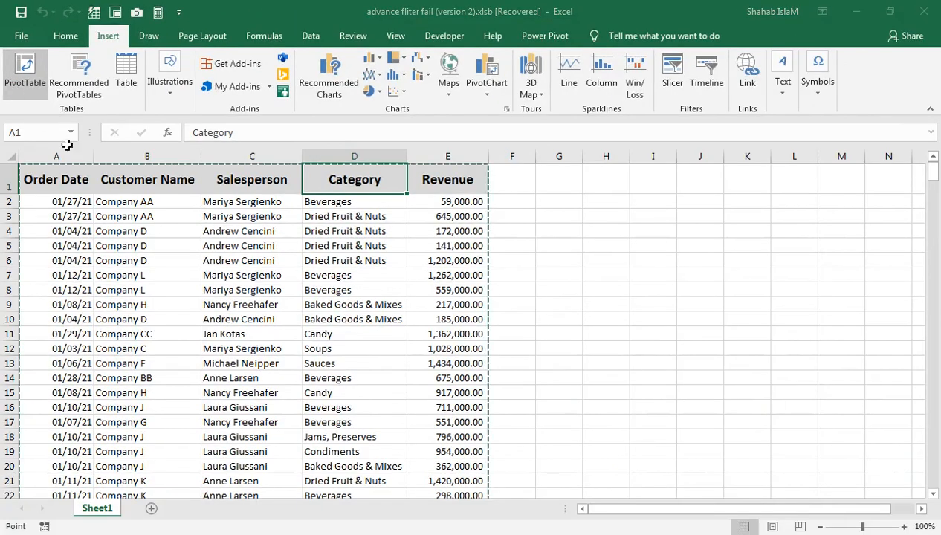
Create a PivotTable from Sheet1!$A$1:$E$370 on a new worksheet and add Revenue as the row field.
click(27, 170)
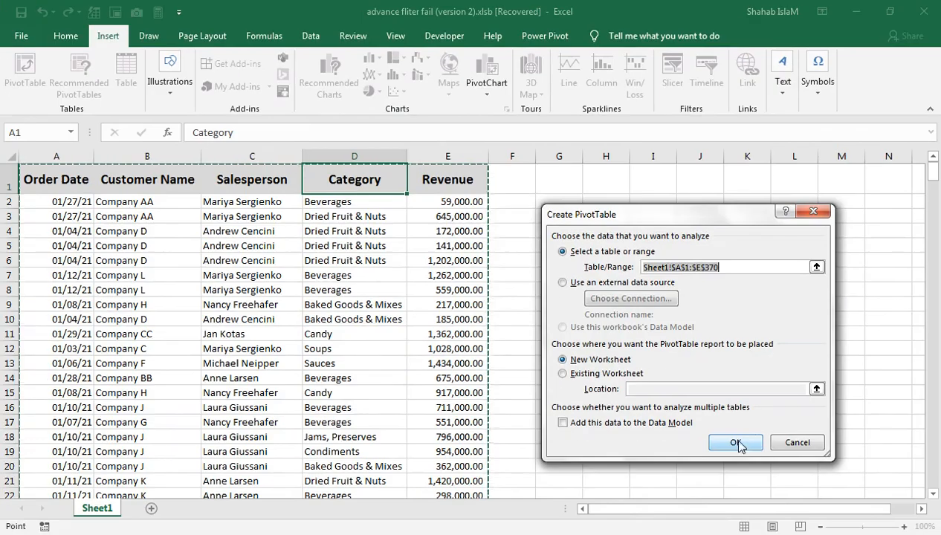
click(722, 443)
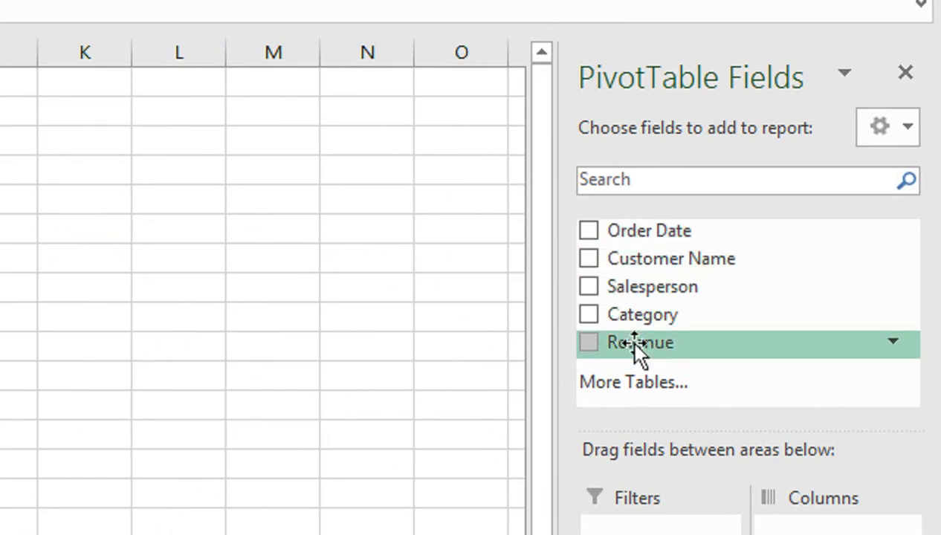
drag(633, 344, 640, 534)
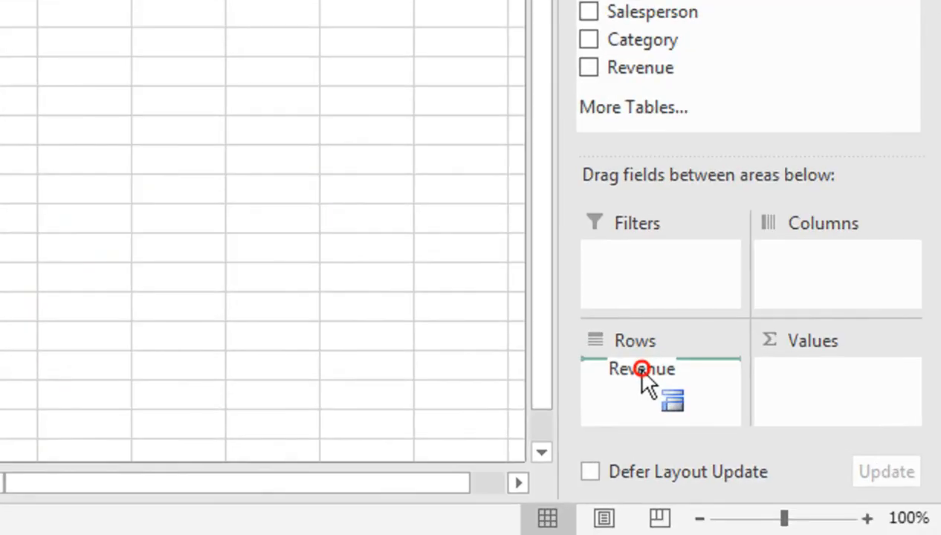
drag(642, 381, 647, 377)
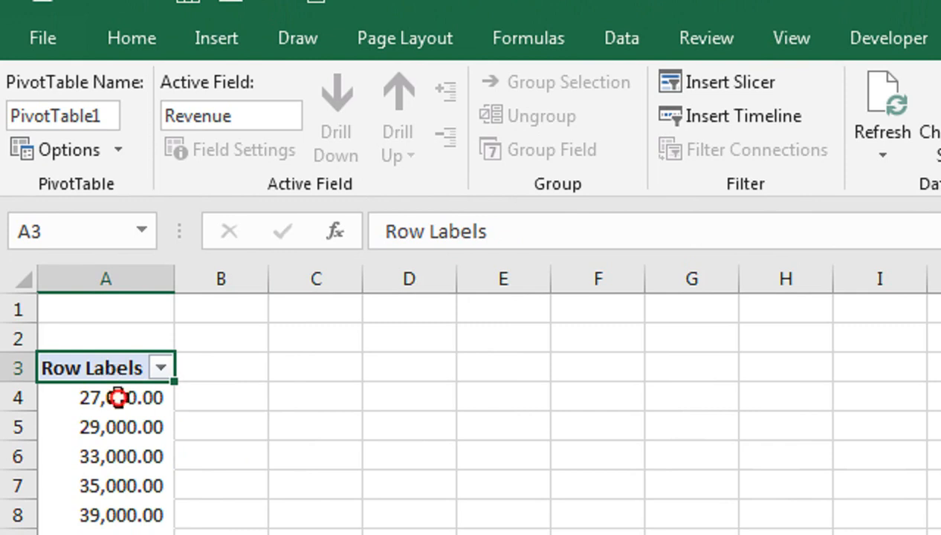
Group the Revenue row labels starting at 0, ending at 1490000, in intervals of 100000.
click(119, 394)
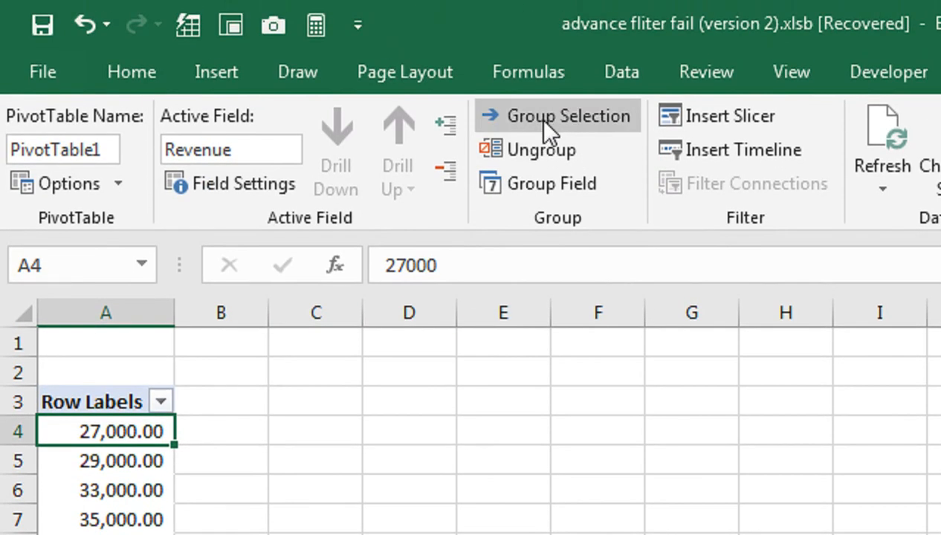
click(545, 122)
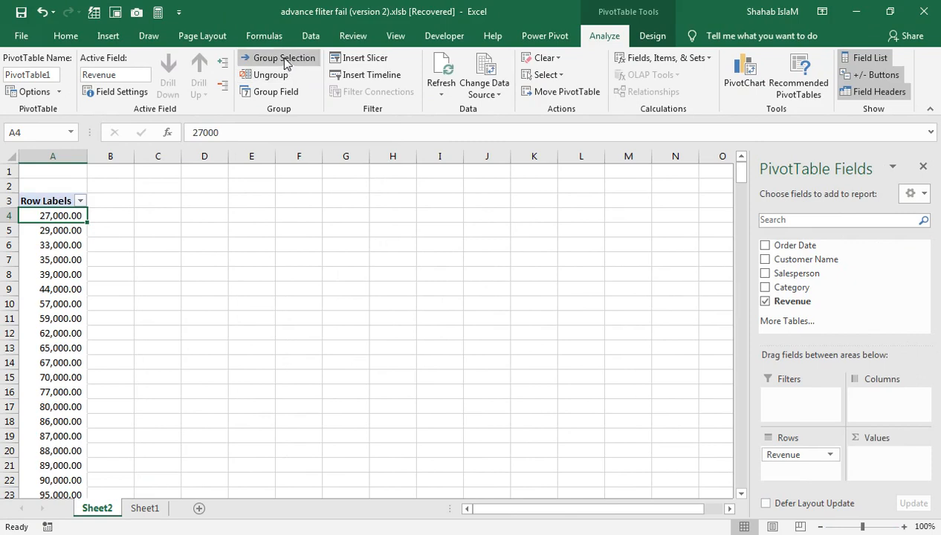
drag(631, 282, 114, 223)
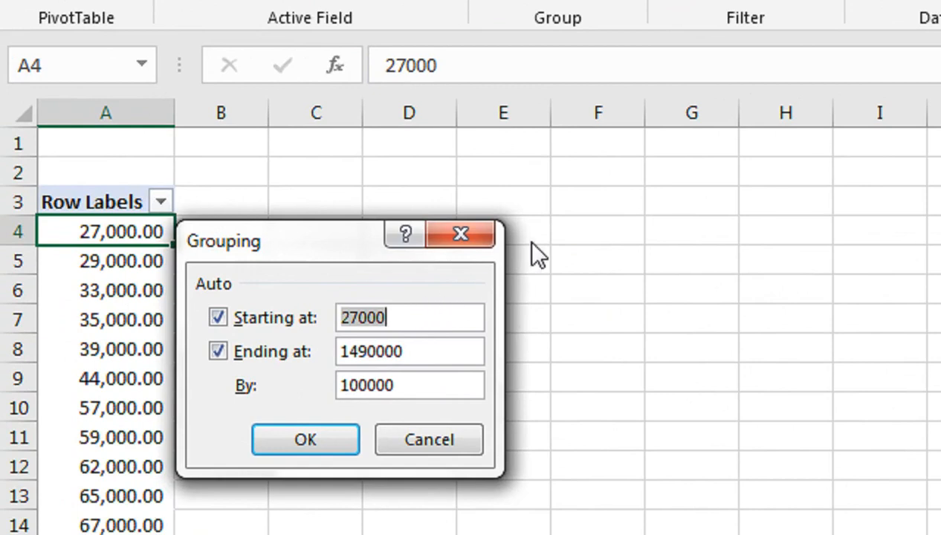
text(0)
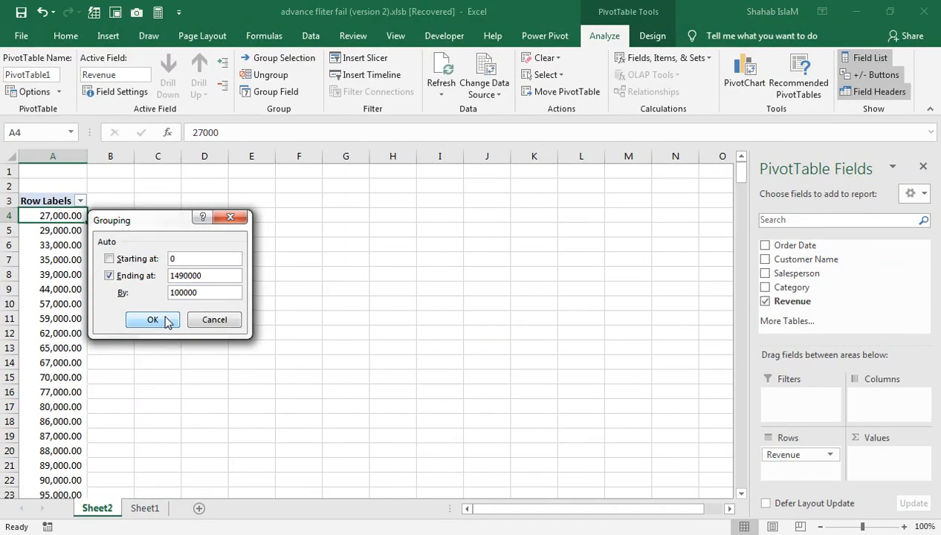
click(152, 320)
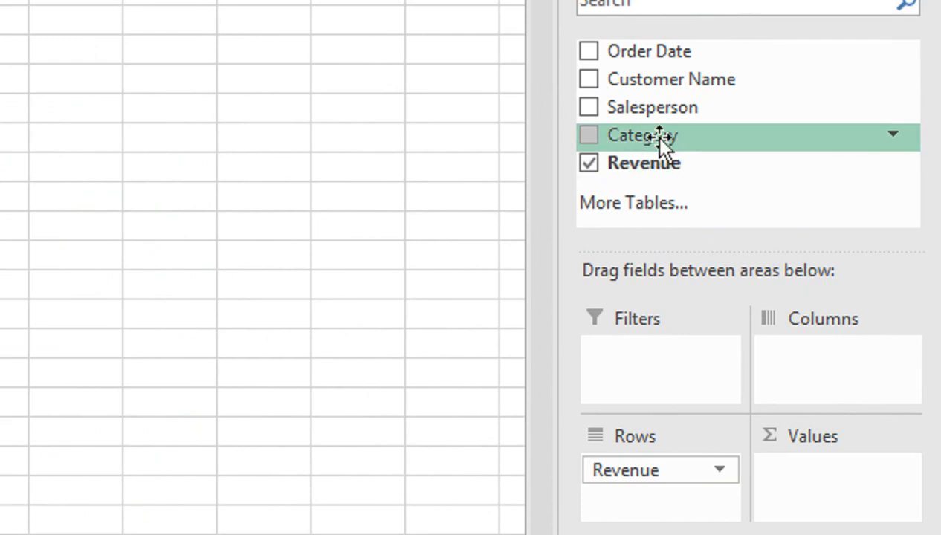
Add Revenue as a value field and check the counts for the revenue ranges.
drag(634, 170, 809, 486)
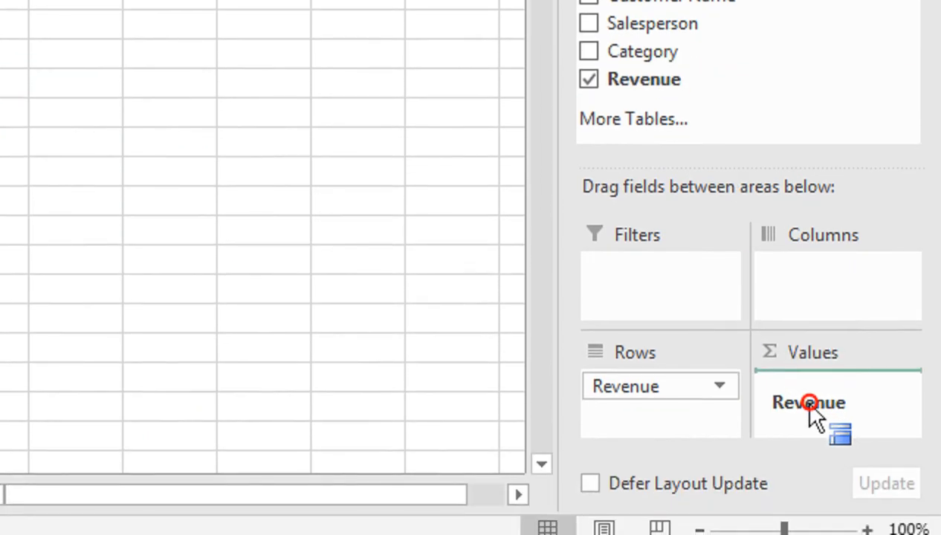
drag(809, 403, 809, 402)
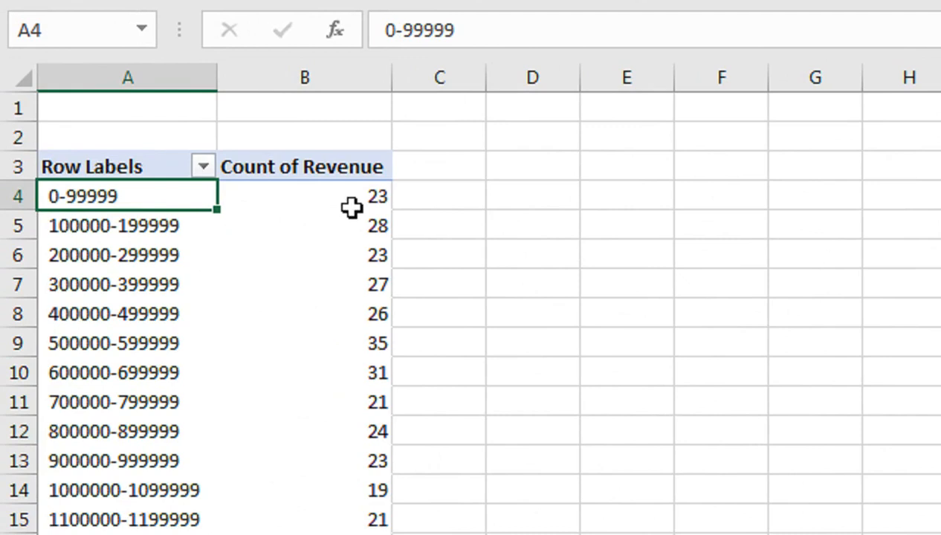
mouse_move(379, 217)
mouse_move(369, 200)
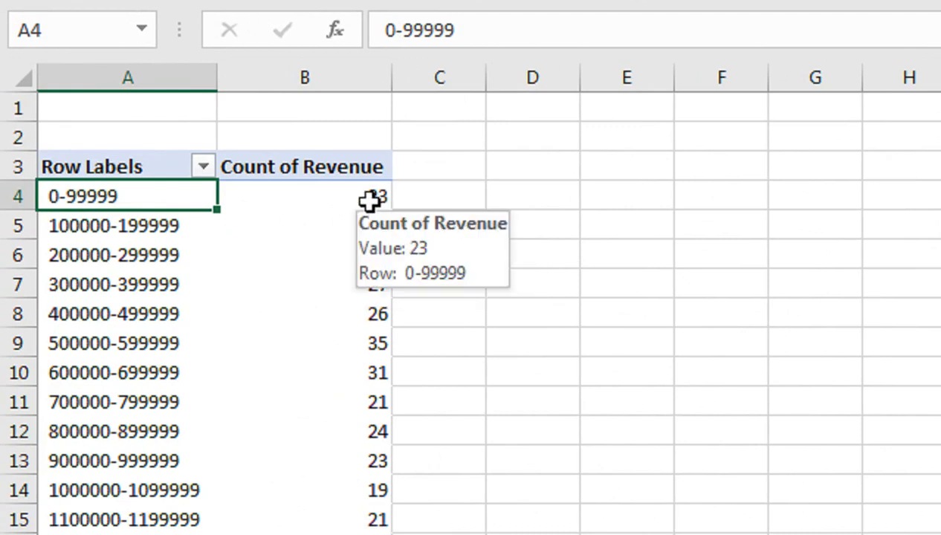
mouse_move(99, 227)
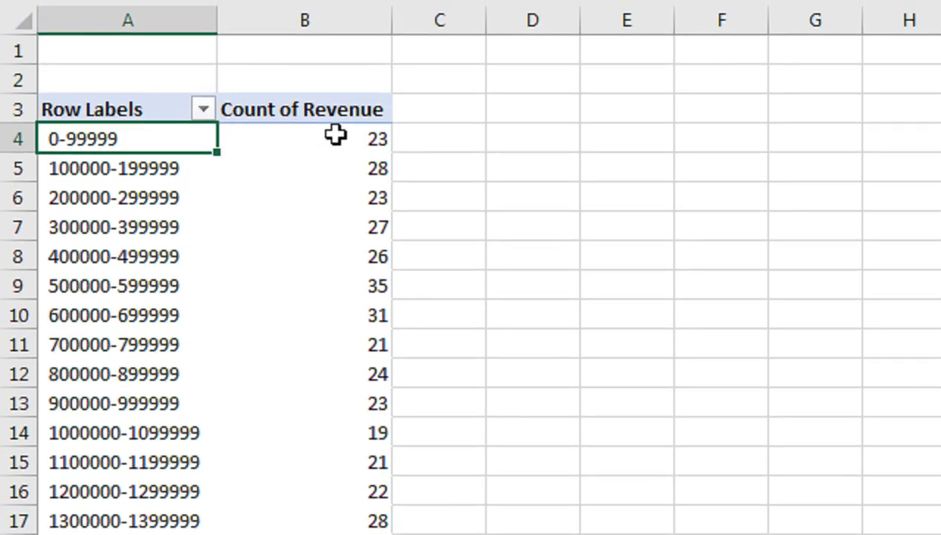
mouse_move(352, 138)
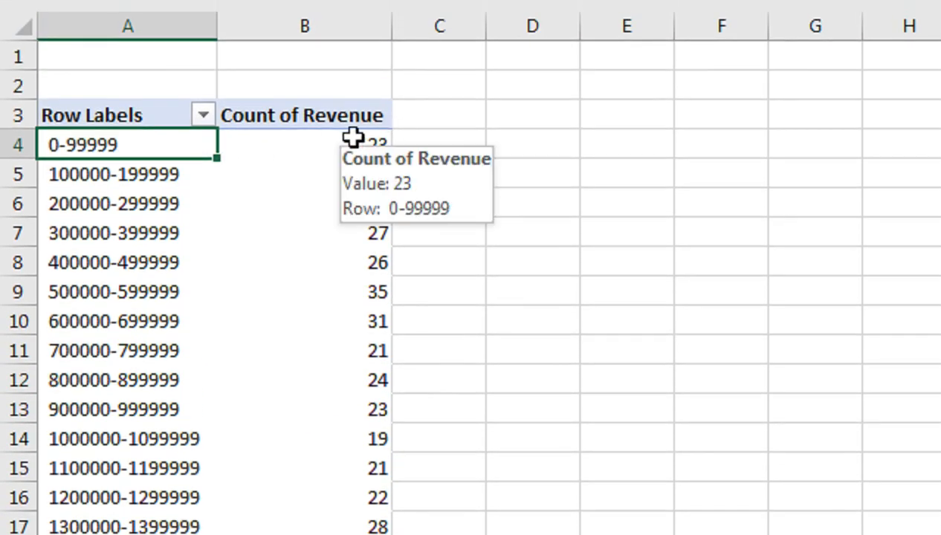
mouse_move(315, 166)
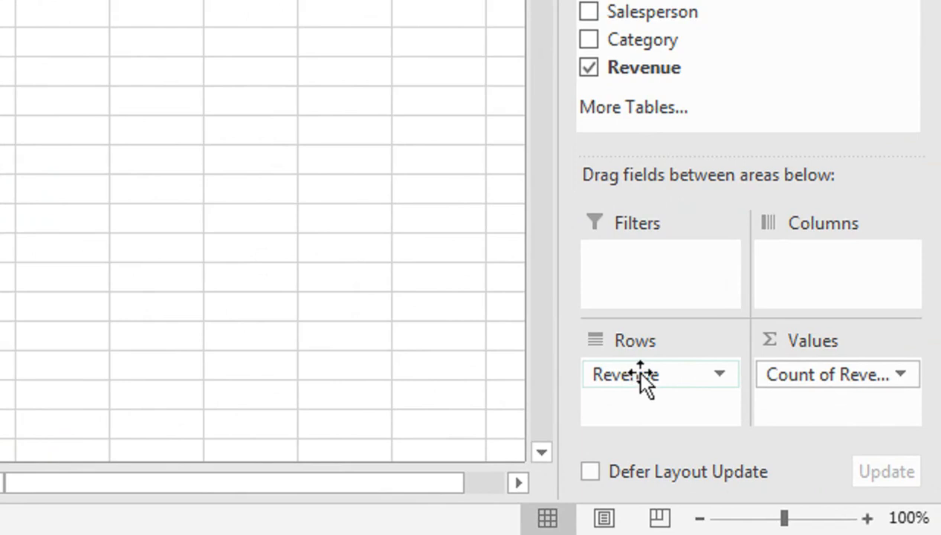
Make the grouped Revenue field the report filter and use Salesperson as the row field.
drag(641, 369, 659, 267)
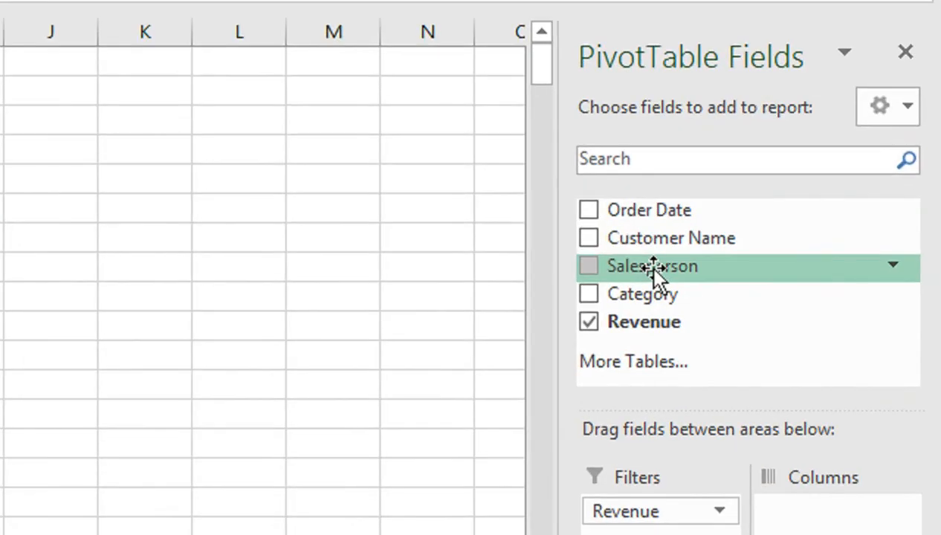
drag(797, 275, 803, 433)
drag(664, 469, 629, 498)
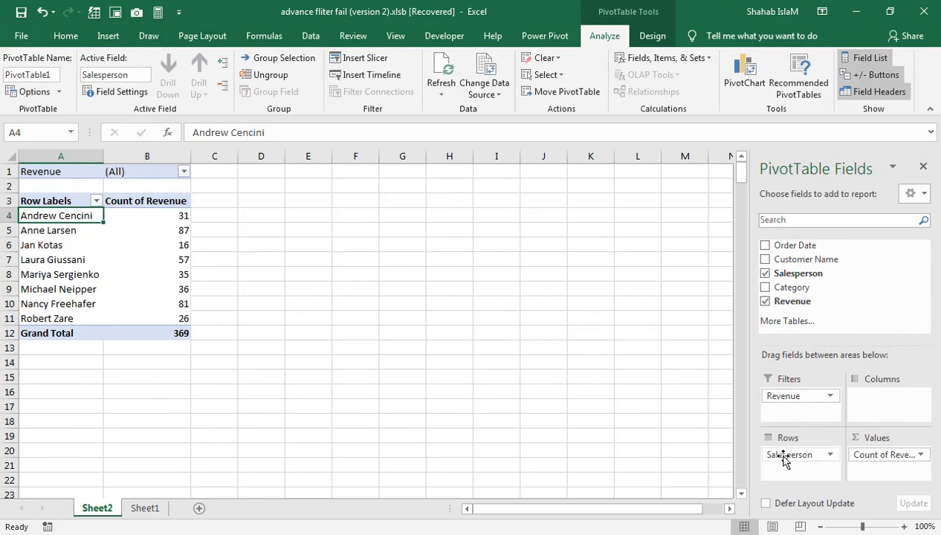
Try Category as the row field in place of Salesperson, and return Salesperson to the rows.
drag(784, 459, 606, 380)
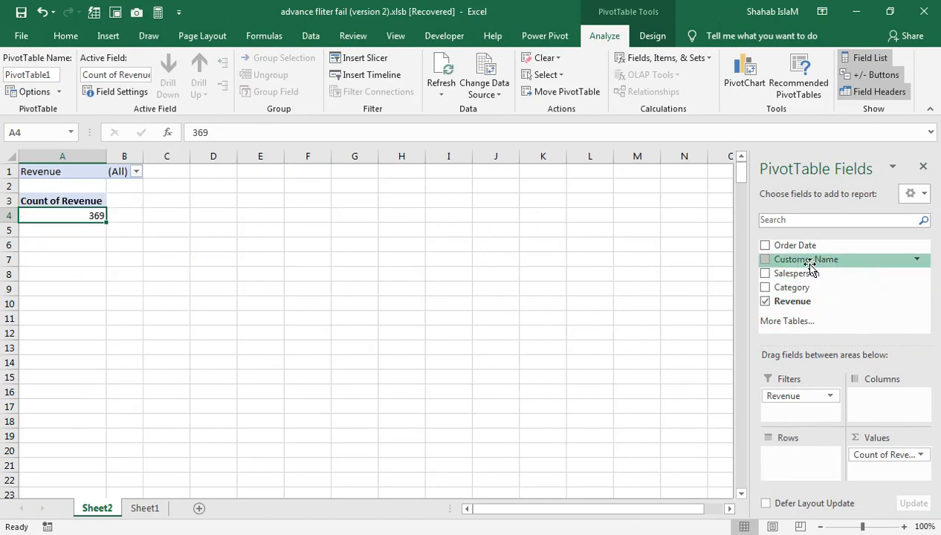
drag(792, 288, 794, 464)
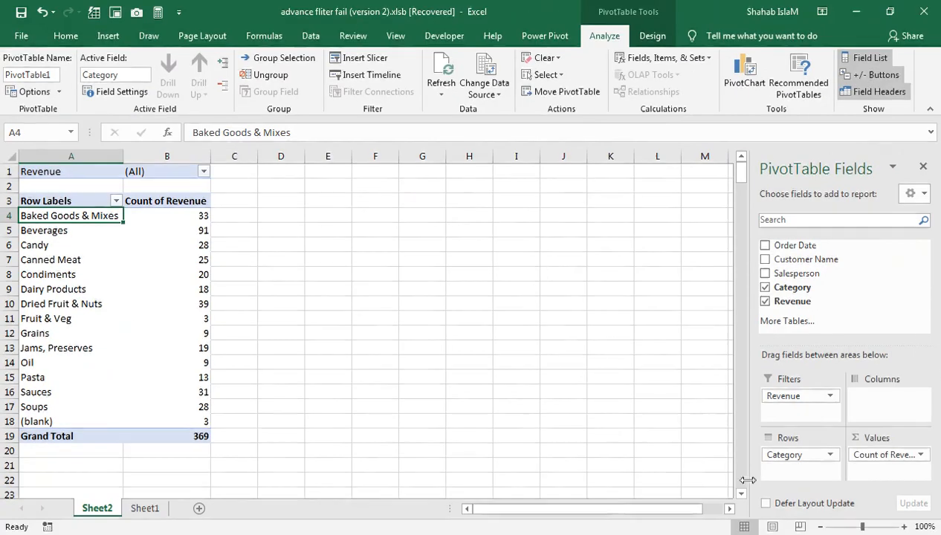
drag(800, 463, 654, 364)
drag(815, 273, 815, 460)
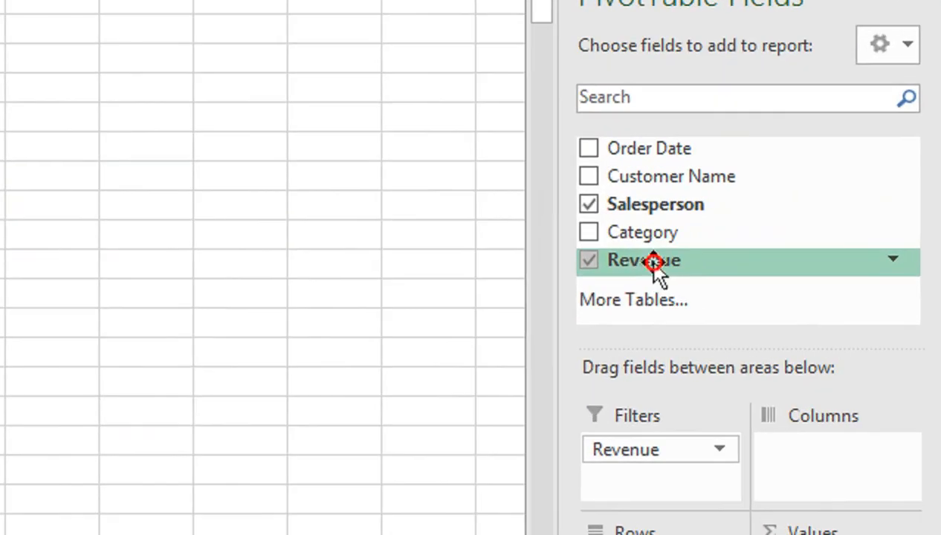
Add Revenue to the values a second time and summarize that new column by Sum.
drag(652, 262, 825, 414)
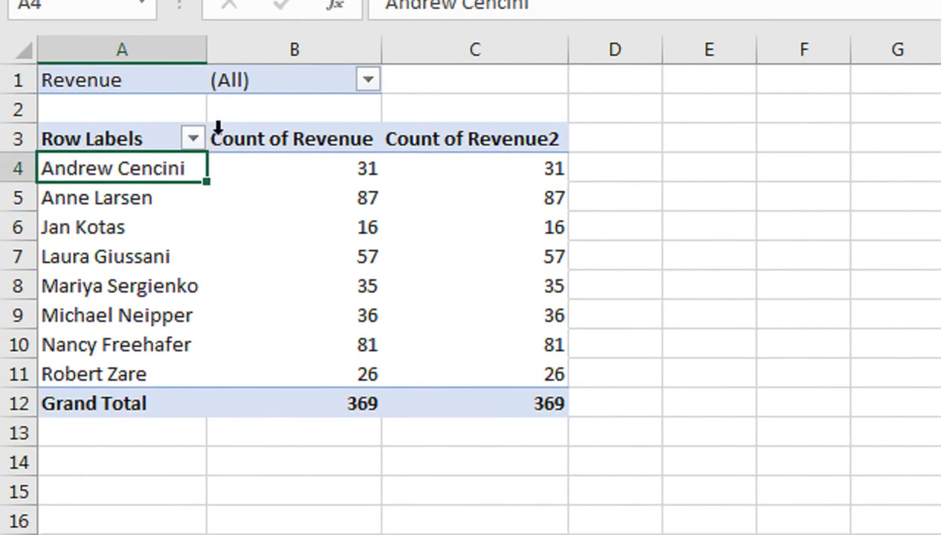
right_click(472, 165)
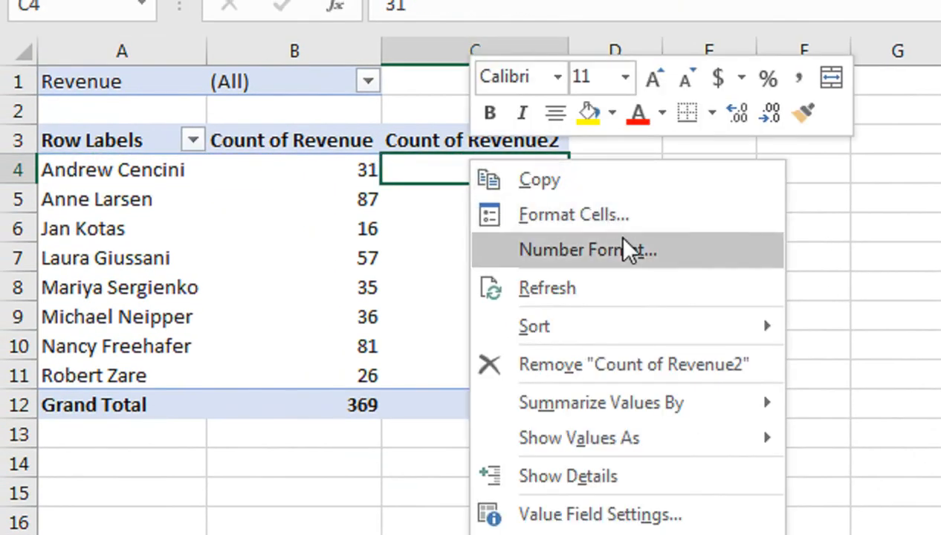
mouse_move(763, 408)
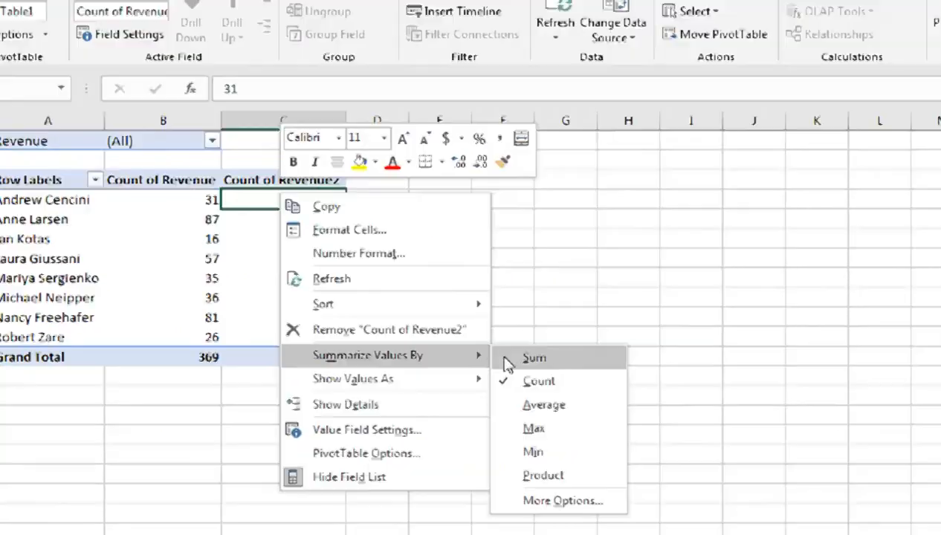
click(506, 364)
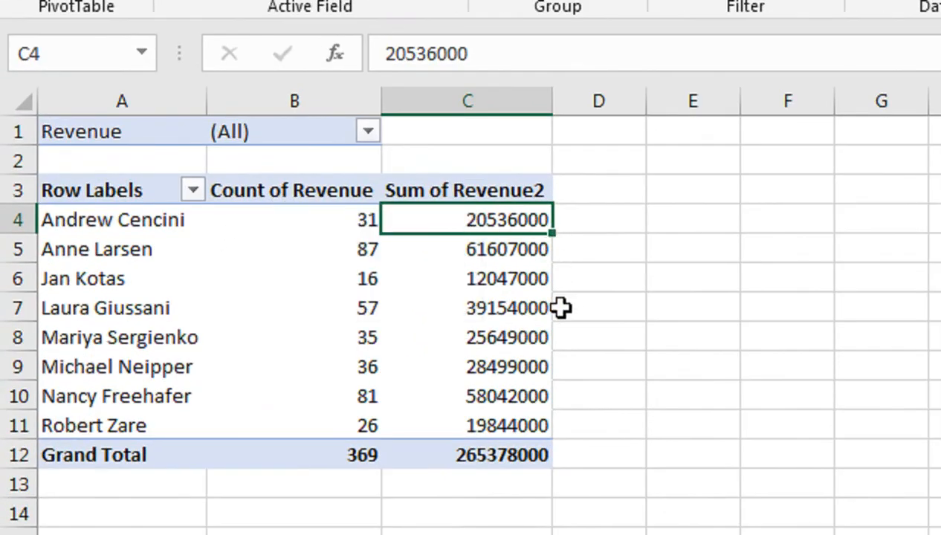
Rename the summed revenue column header to SALES and the counted revenue column header to COUNT.
mouse_move(444, 211)
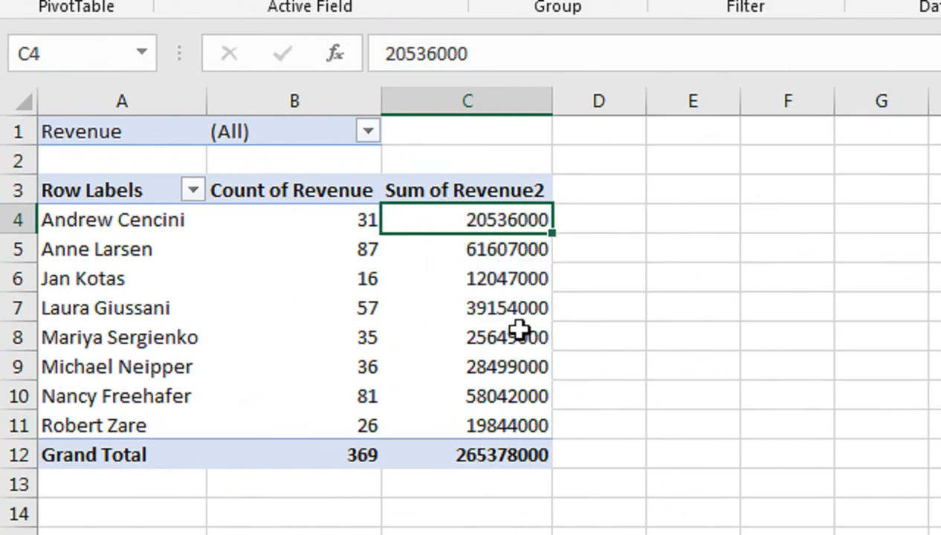
mouse_move(518, 388)
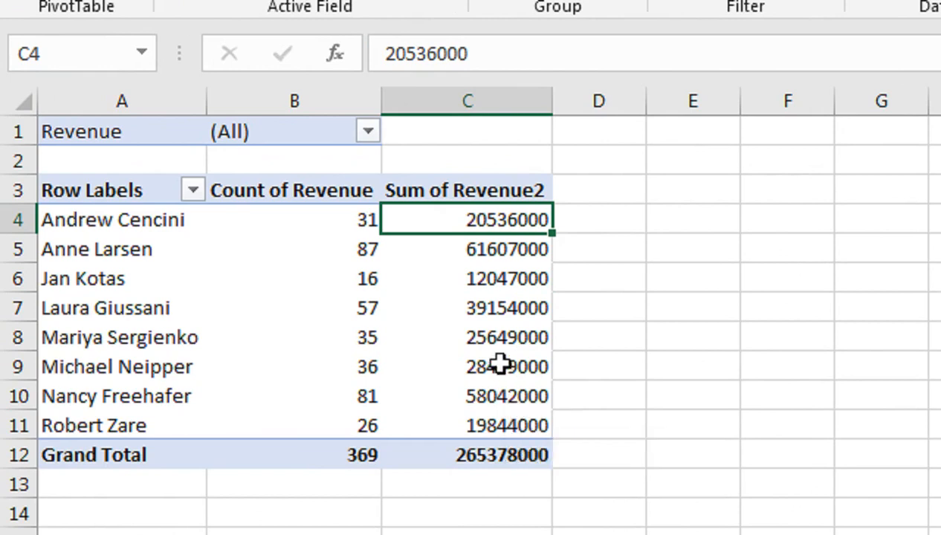
click(462, 189)
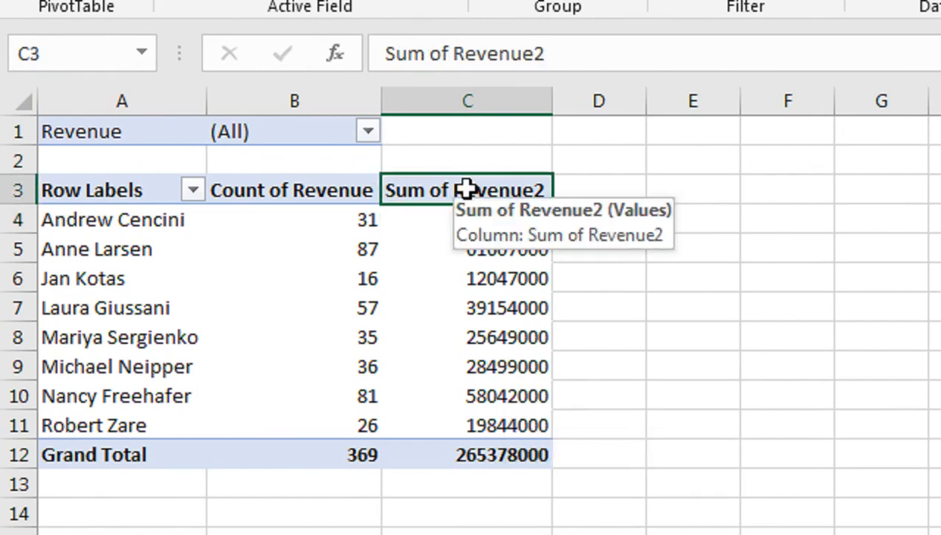
text(SALES)
key(Return)
key(Up)
key(Left)
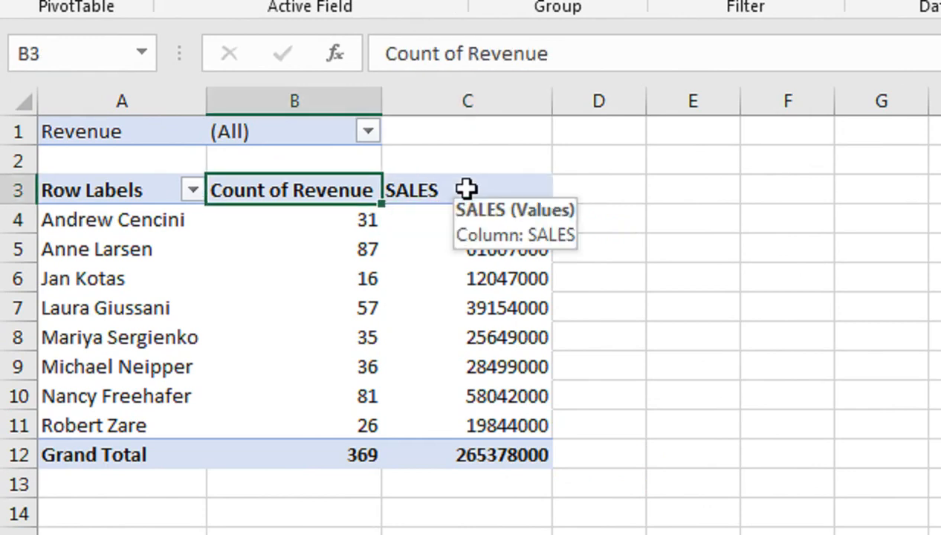
text(COUNT)
key(Return)
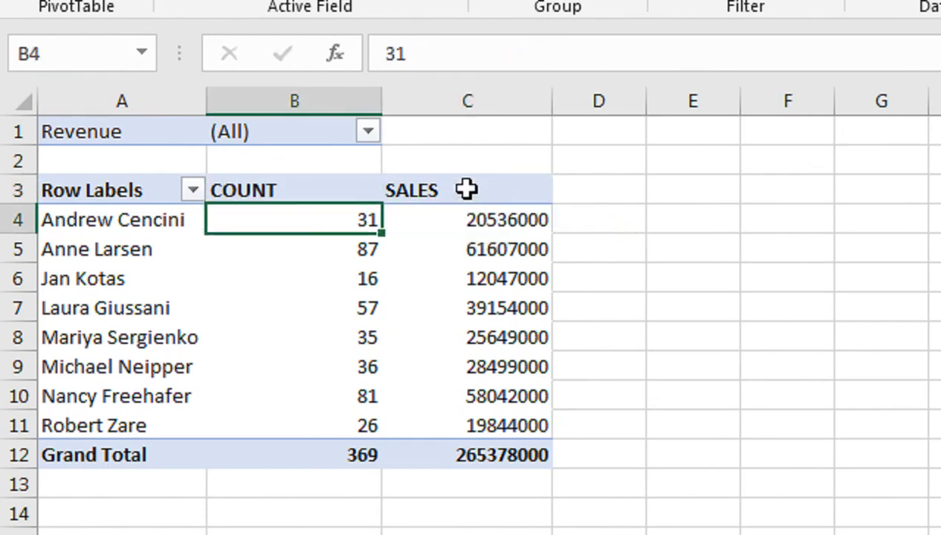
Rename the PivotTable's Row Labels header to SALESPERSON.
key(Up)
key(Left)
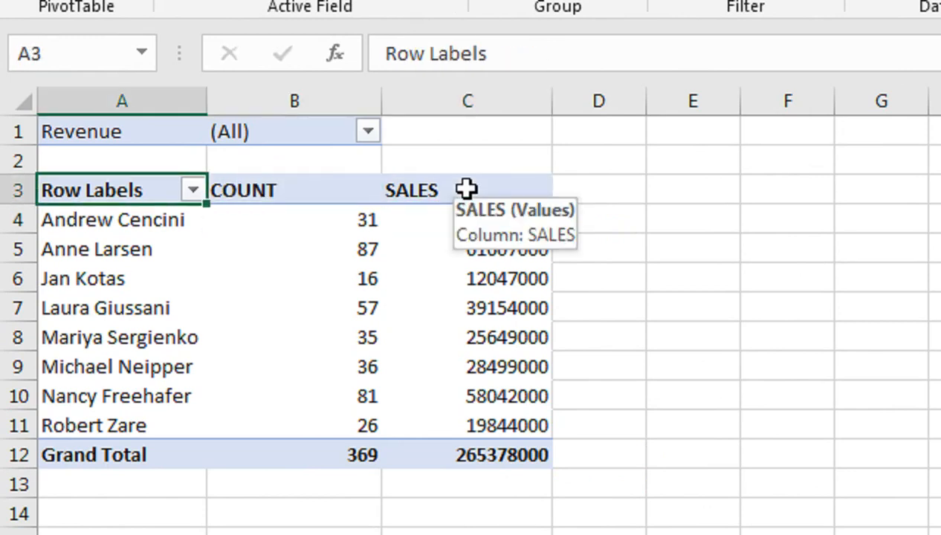
text(SALESPERSON)
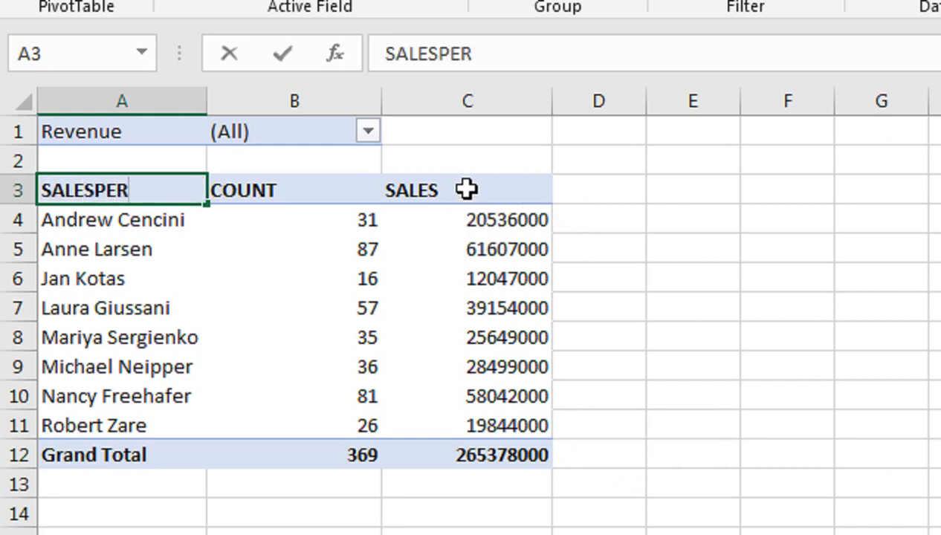
key(Return)
click(466, 191)
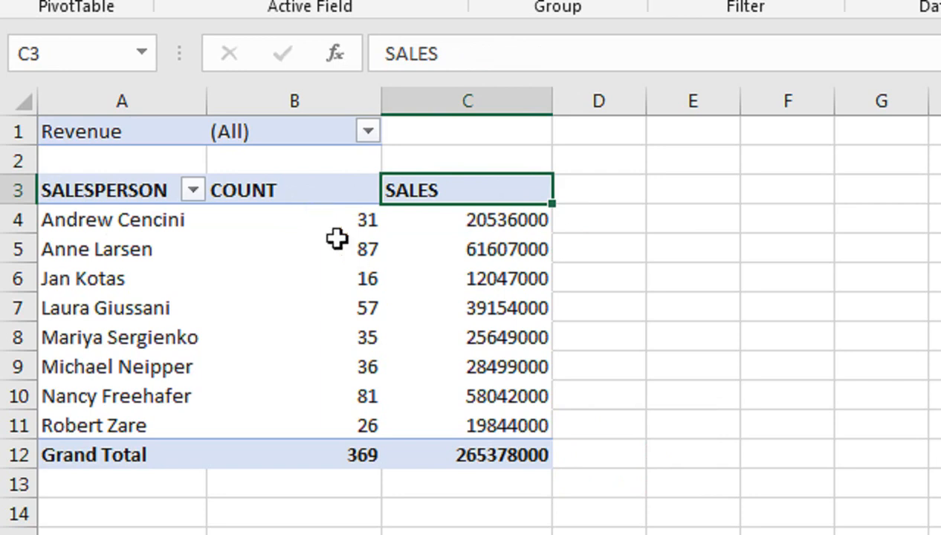
mouse_move(450, 257)
key(Down)
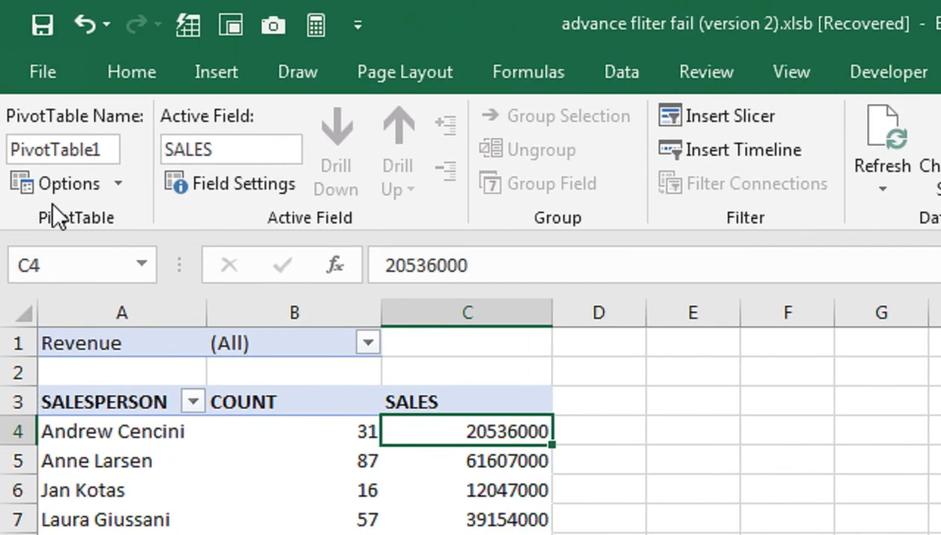
click(120, 181)
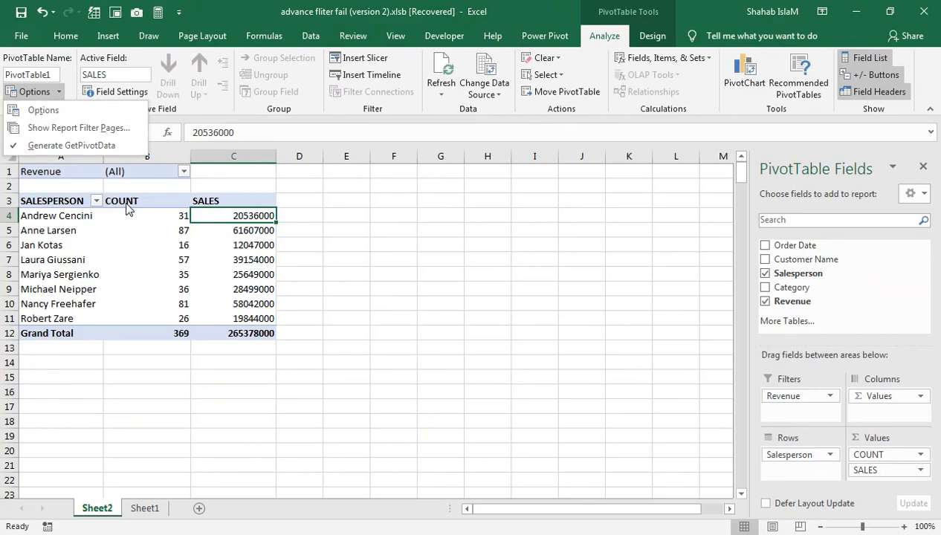
click(257, 389)
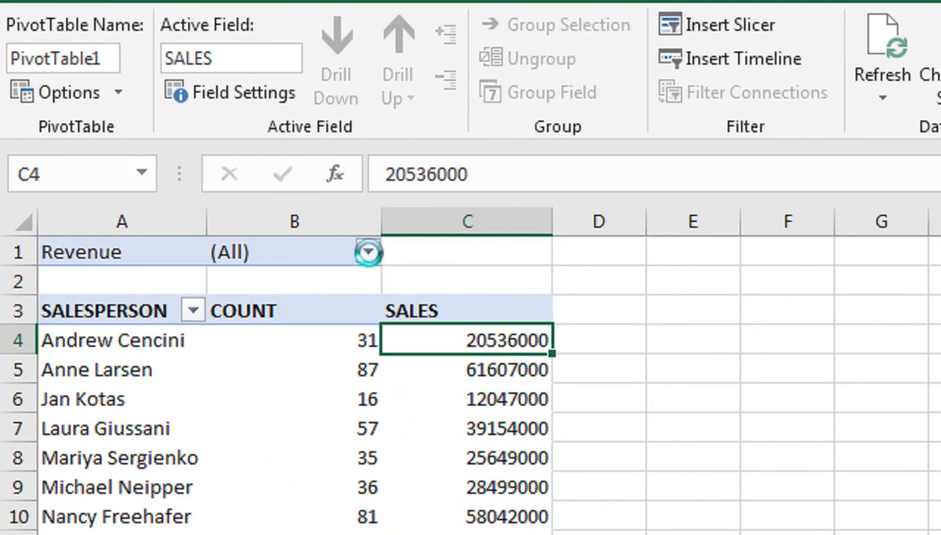
Look through all the revenue ranges offered by the Revenue report filter, leaving the filter unchanged.
click(369, 254)
drag(349, 362, 350, 493)
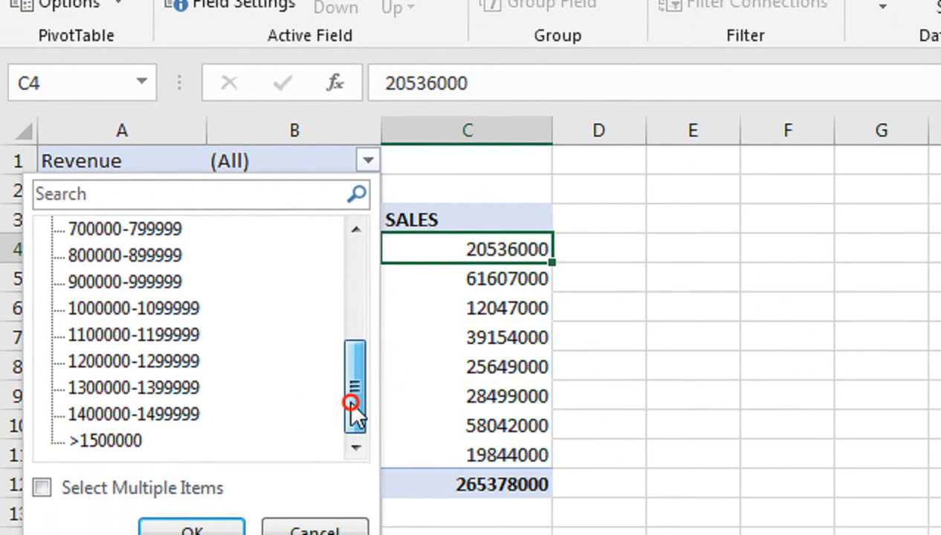
drag(350, 405, 352, 263)
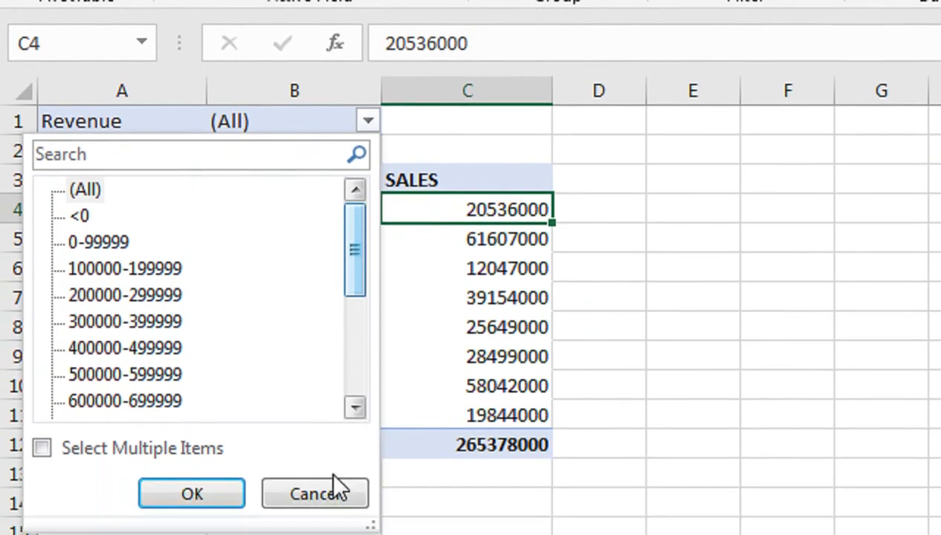
click(335, 484)
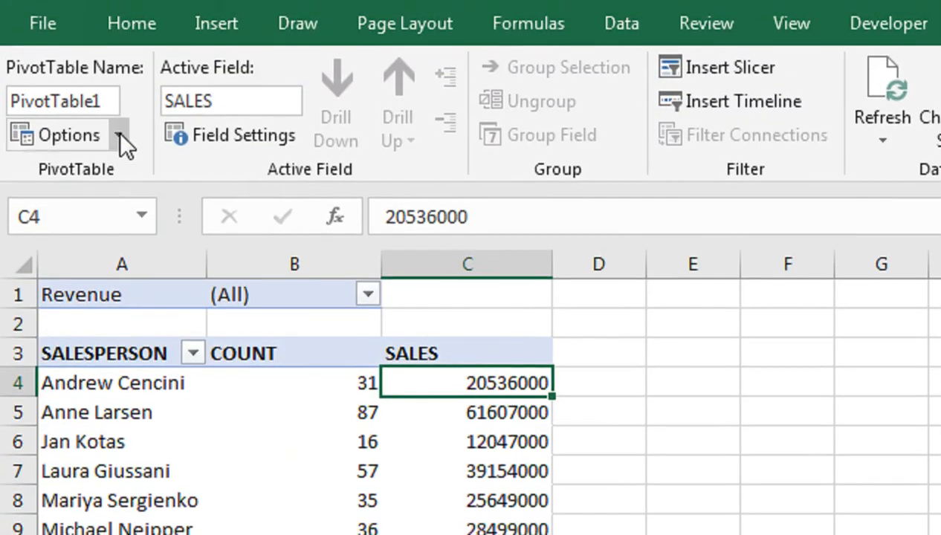
Generate a separate worksheet for each revenue range with Show Report Filter Pages on the Revenue field.
click(118, 136)
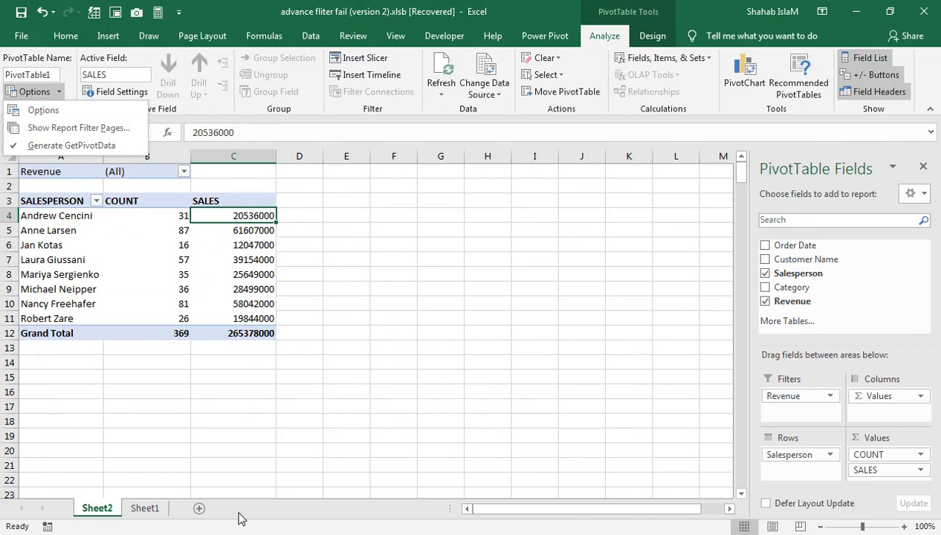
click(79, 128)
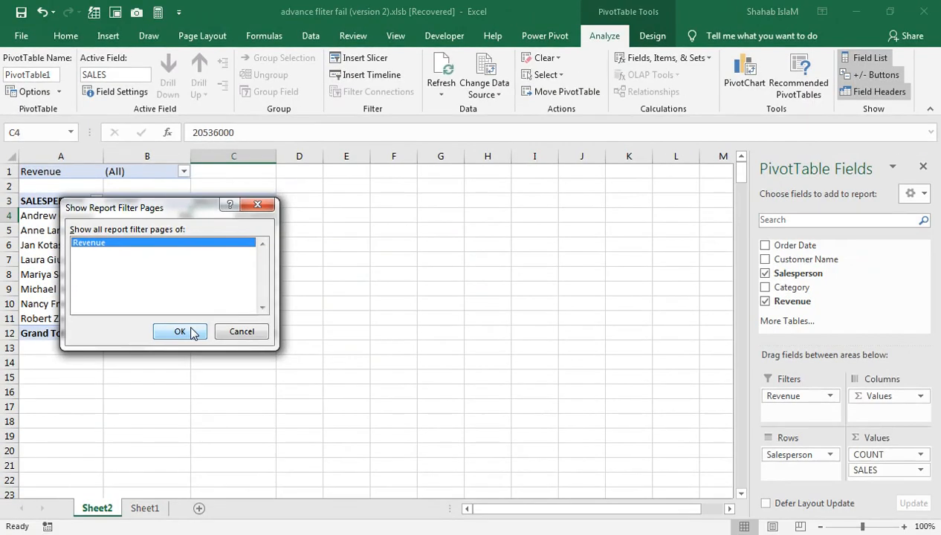
click(180, 332)
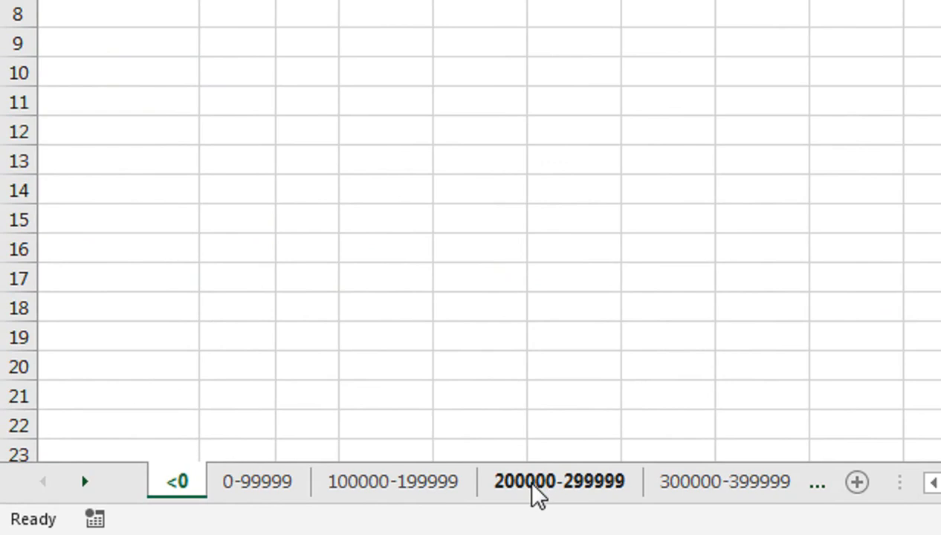
click(278, 496)
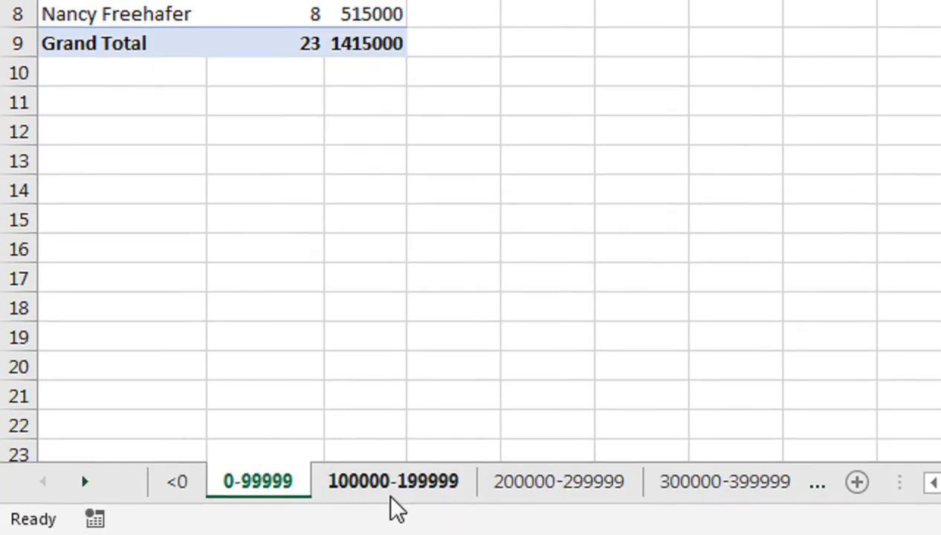
click(391, 488)
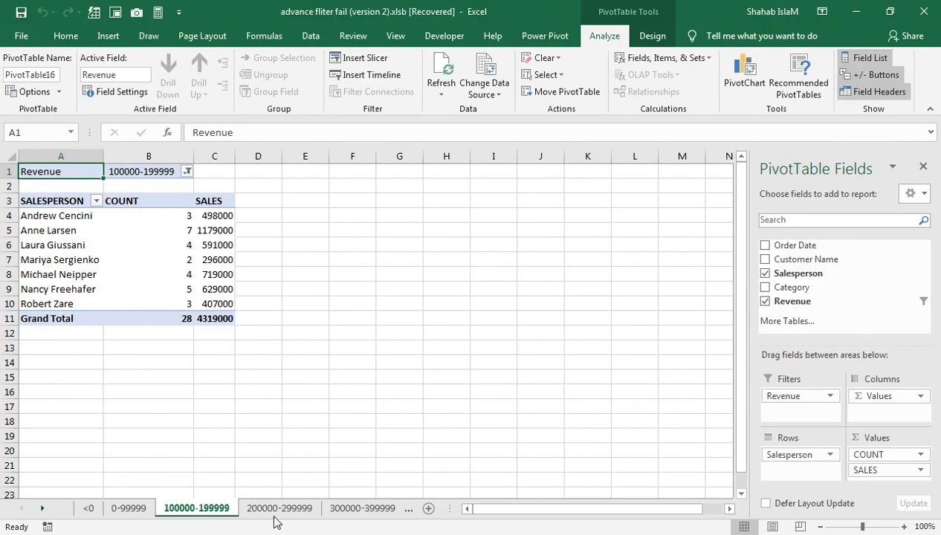
click(274, 510)
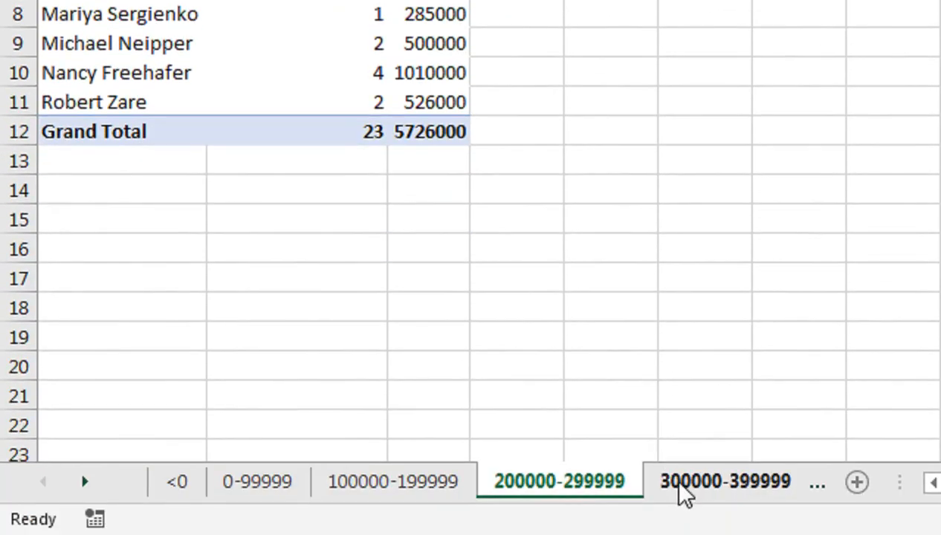
click(683, 483)
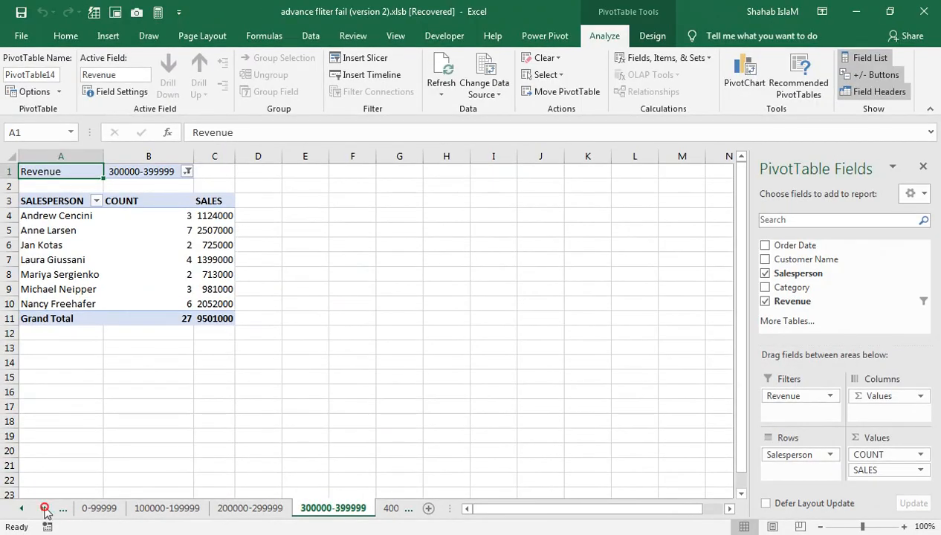
click(45, 510)
click(233, 510)
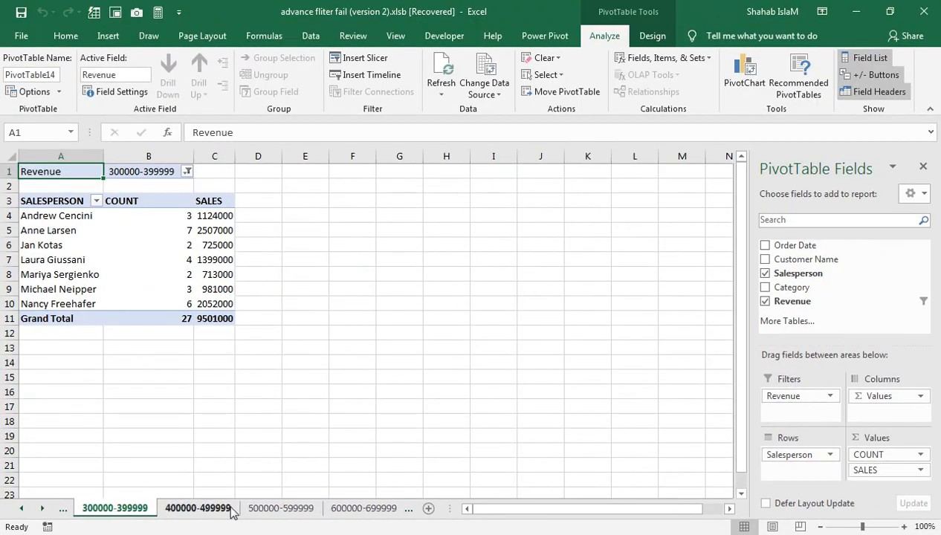
click(212, 215)
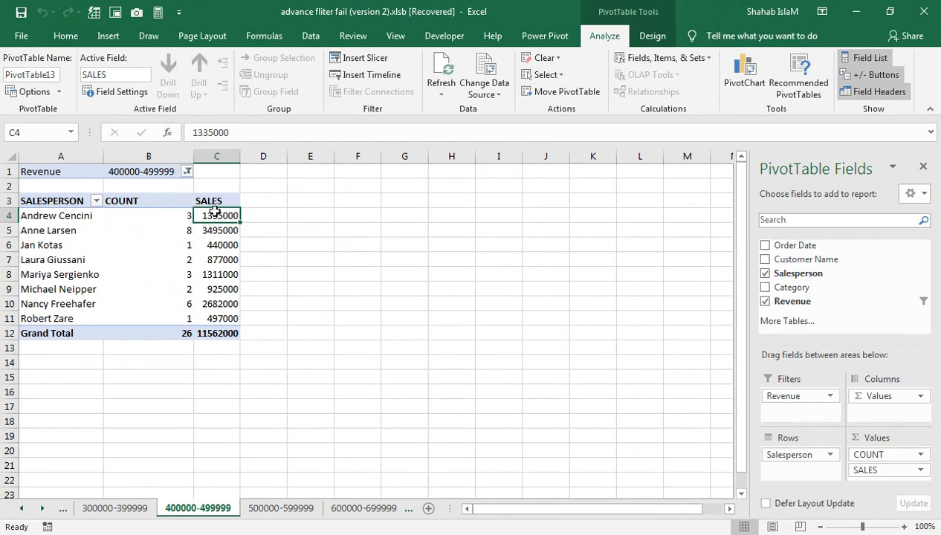
click(206, 303)
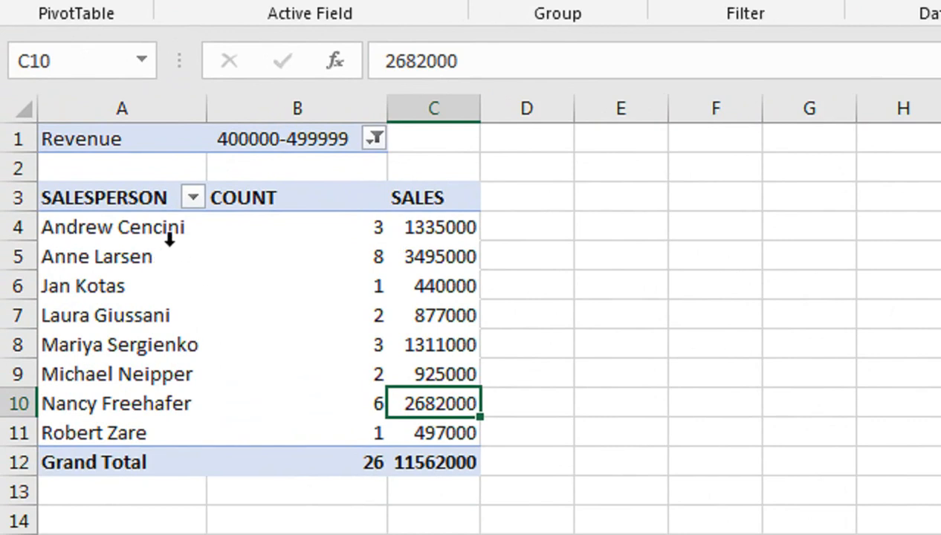
mouse_move(383, 227)
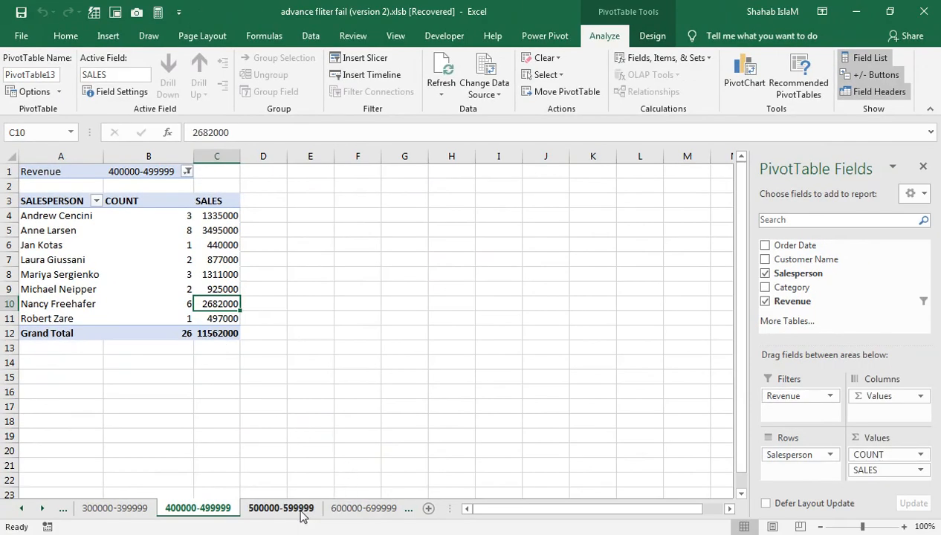
click(299, 510)
click(354, 508)
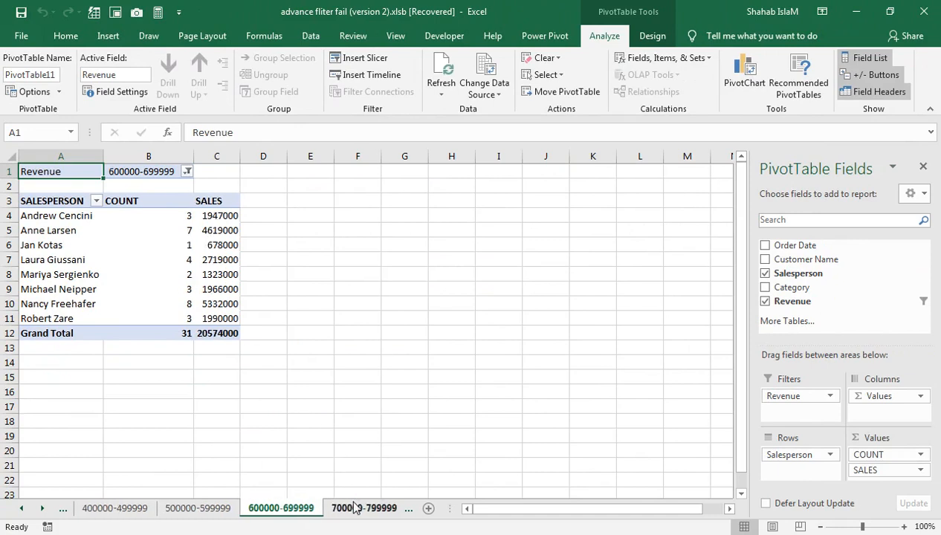
click(41, 508)
click(42, 509)
click(41, 509)
click(43, 508)
click(42, 508)
click(42, 508)
click(216, 509)
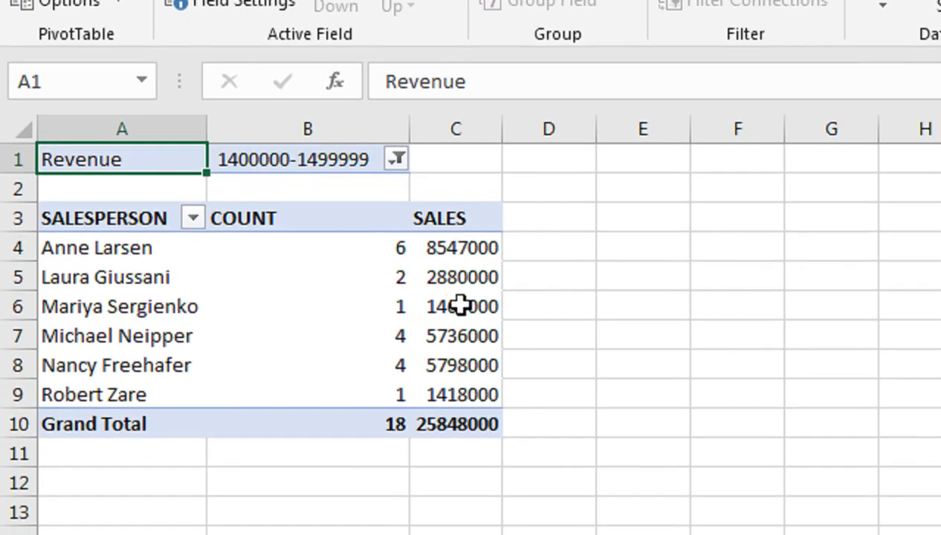
mouse_move(458, 336)
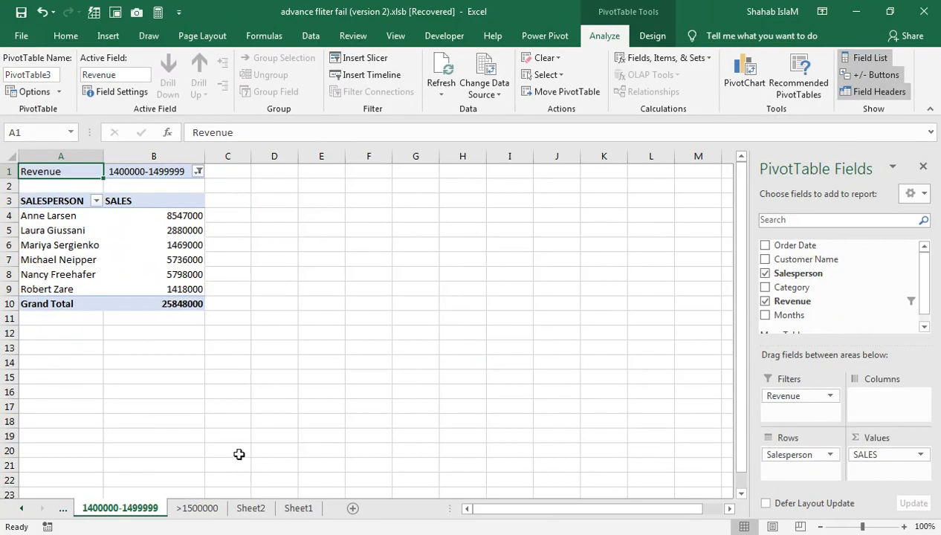
Return to the original PivotTable on Sheet2 and check its list of Revenue filter ranges.
click(253, 507)
mouse_move(134, 227)
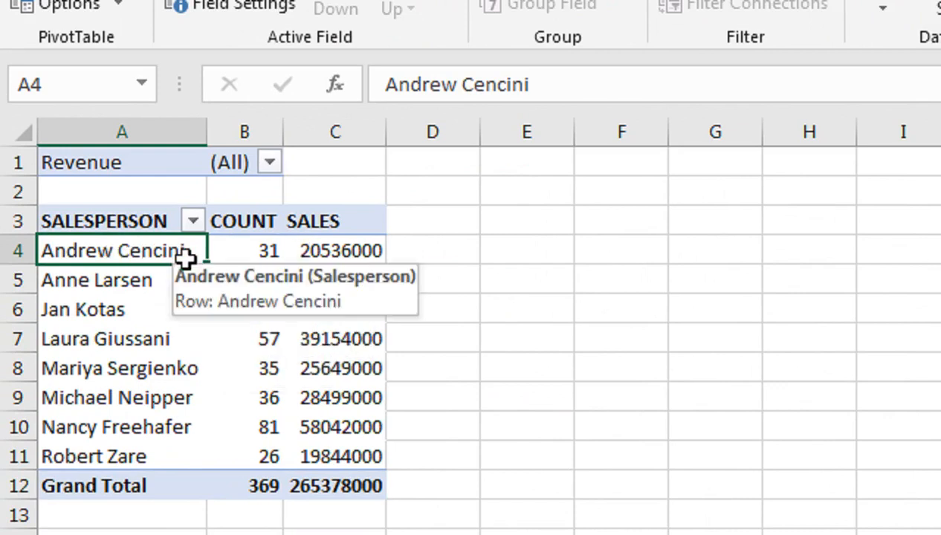
click(270, 162)
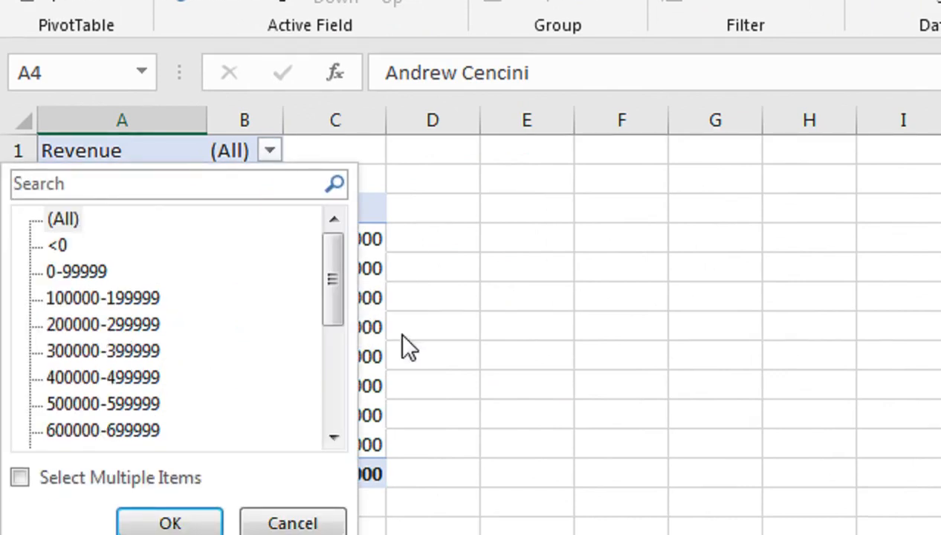
click(380, 300)
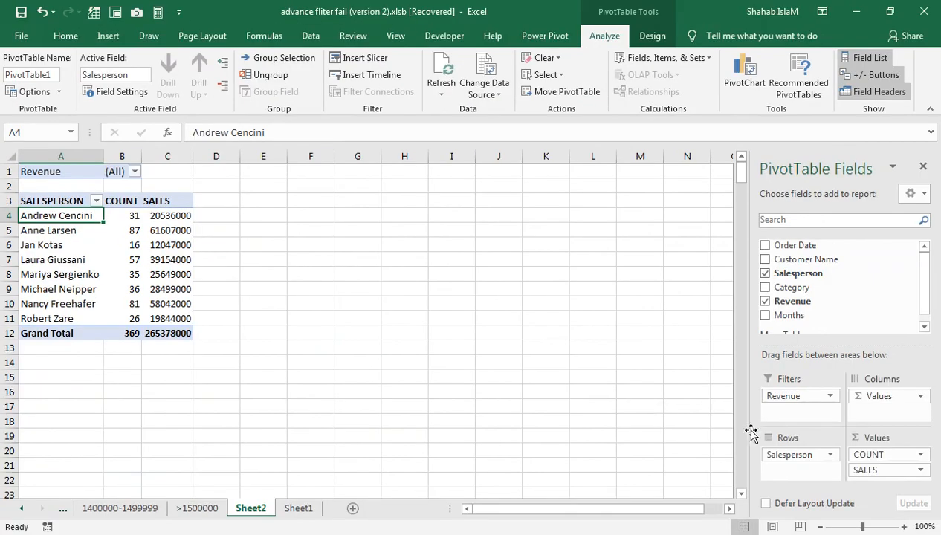
Replace Salesperson with Months in the PivotTable rows and nest Category beneath Months.
drag(782, 454, 692, 432)
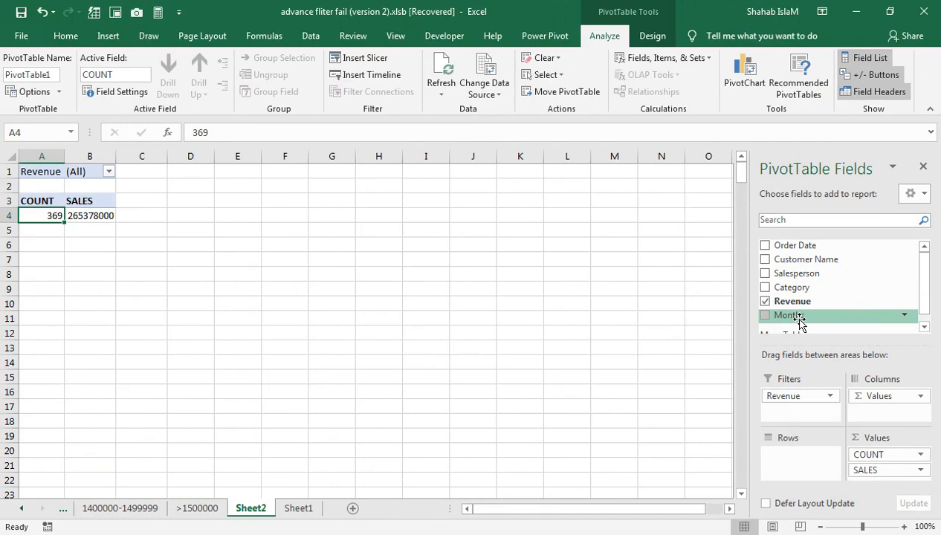
drag(793, 319, 797, 455)
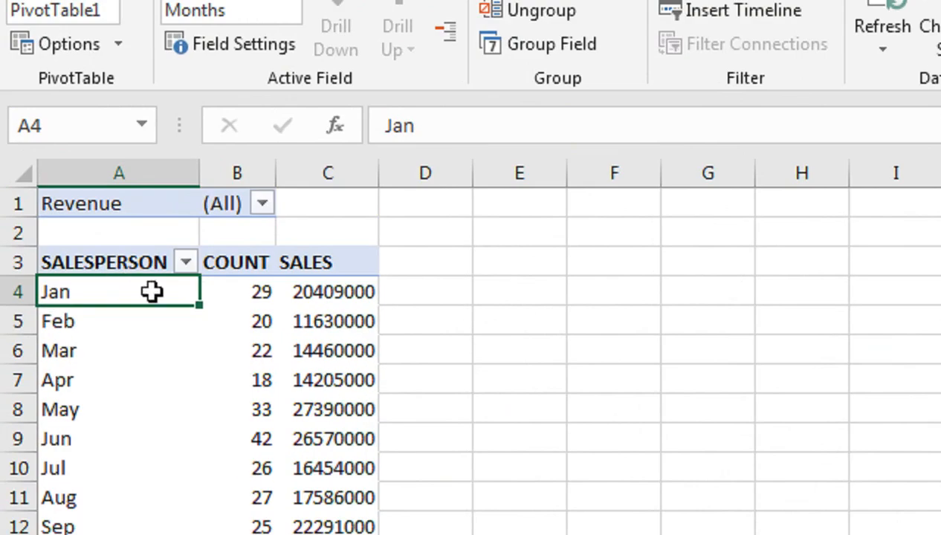
mouse_move(114, 220)
mouse_move(332, 301)
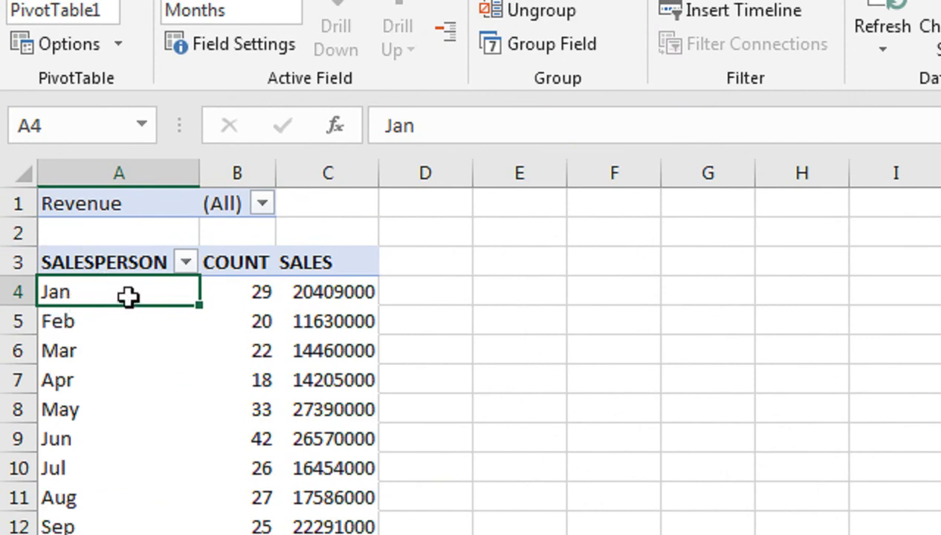
mouse_move(99, 295)
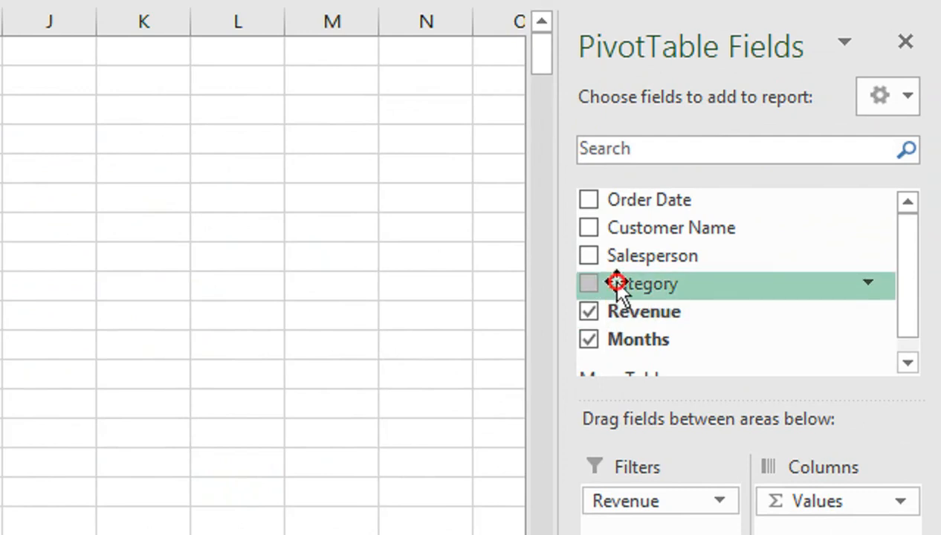
drag(617, 285, 650, 410)
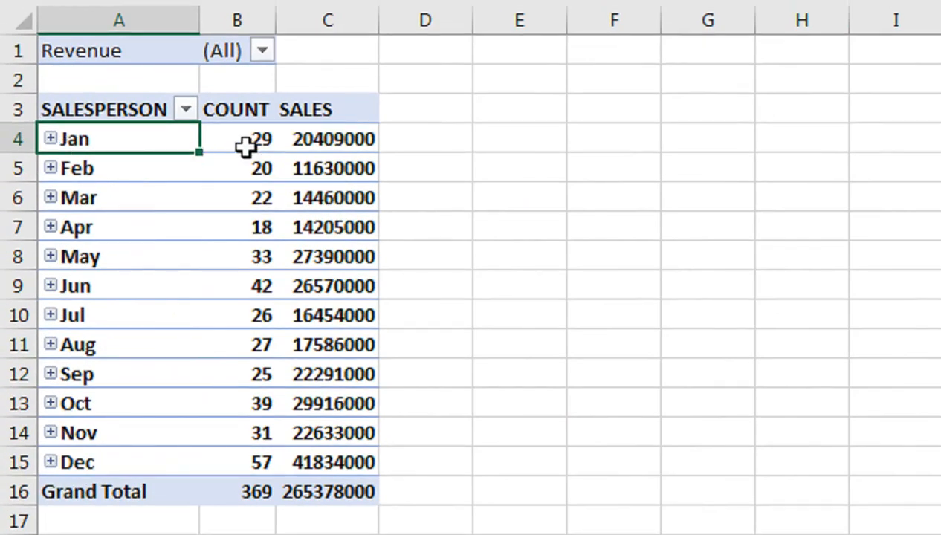
mouse_move(245, 147)
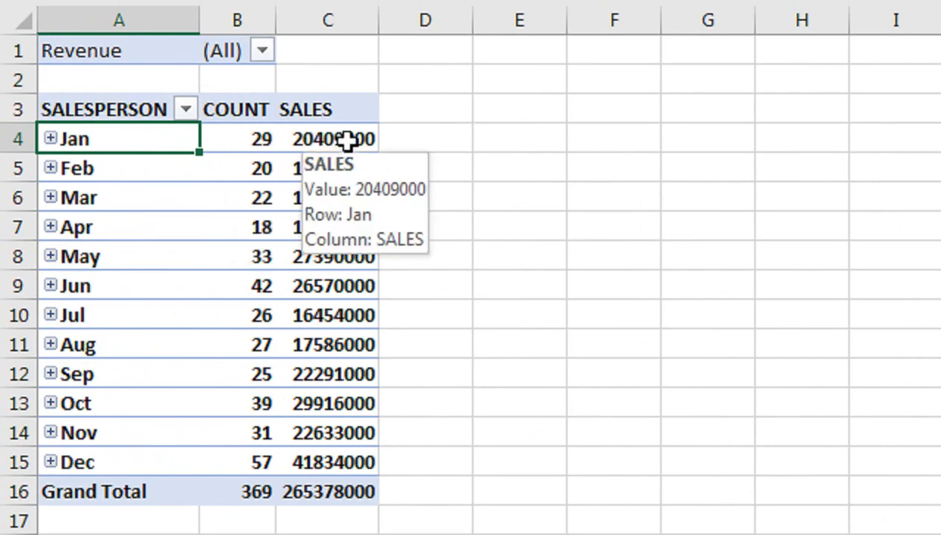
Expand Jan and Feb in turn to examine their category breakdowns, collapsing each month again.
click(49, 145)
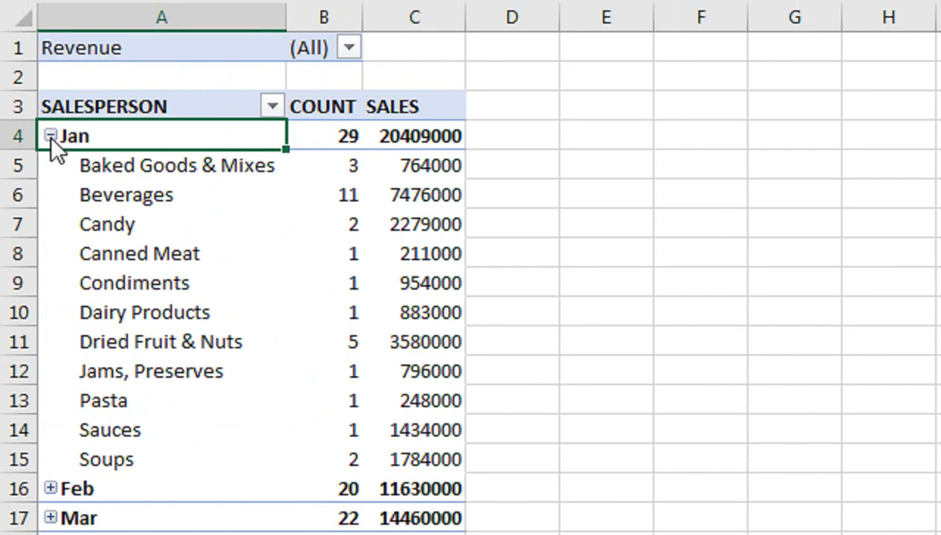
click(50, 135)
click(50, 165)
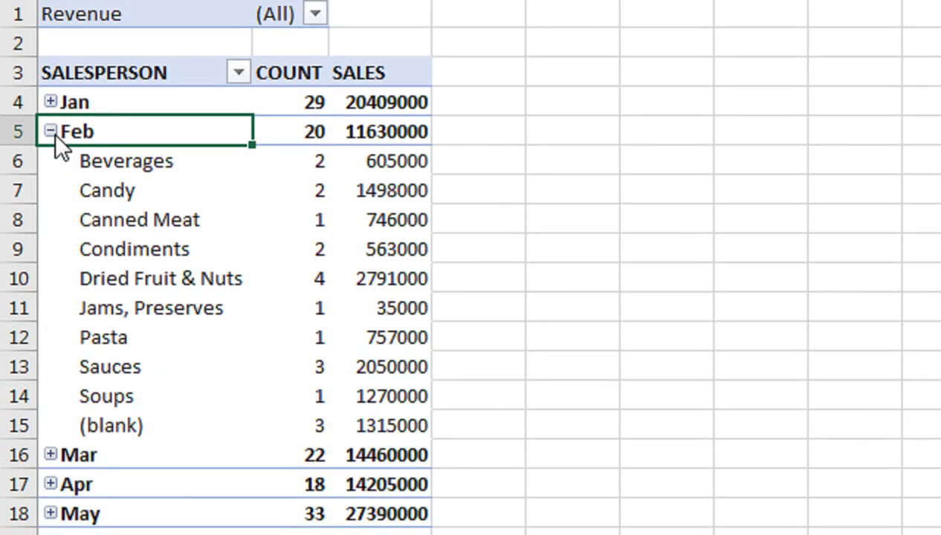
click(52, 102)
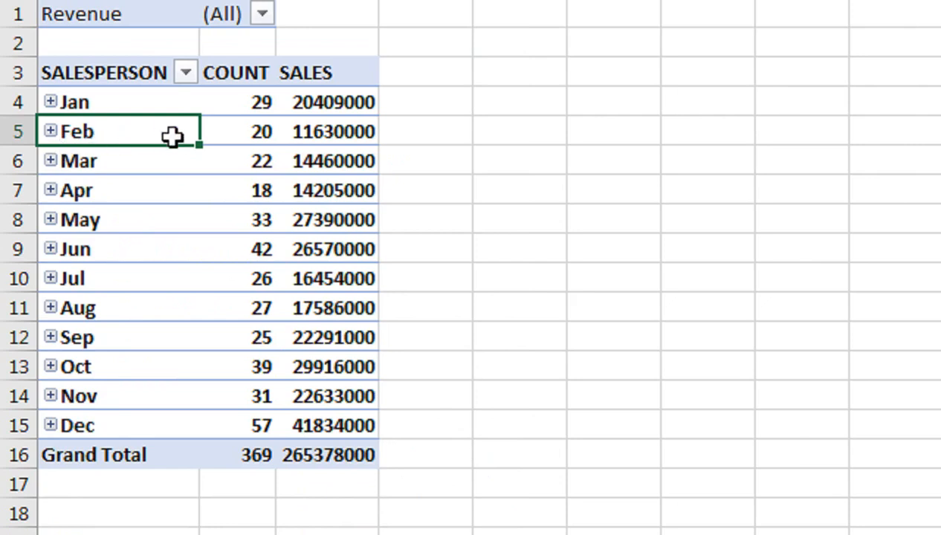
mouse_move(336, 179)
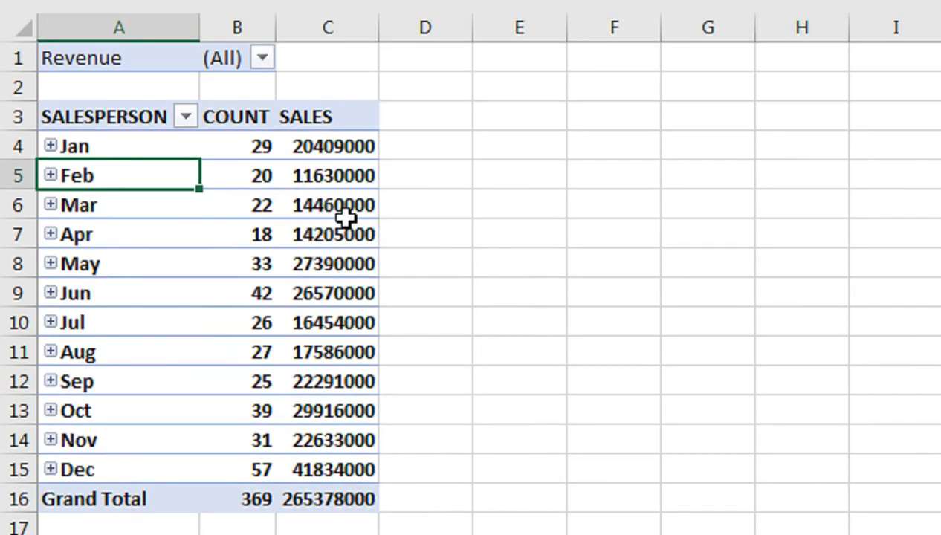
mouse_move(365, 215)
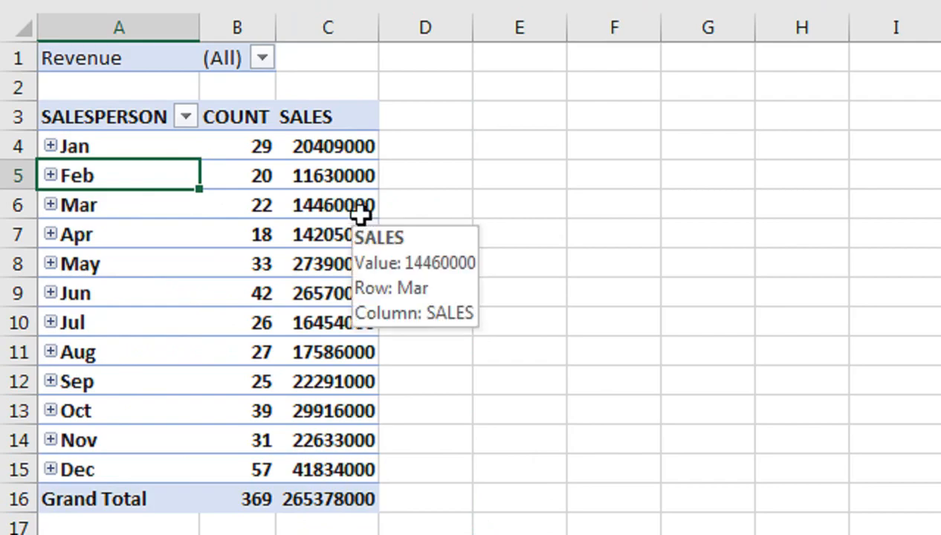